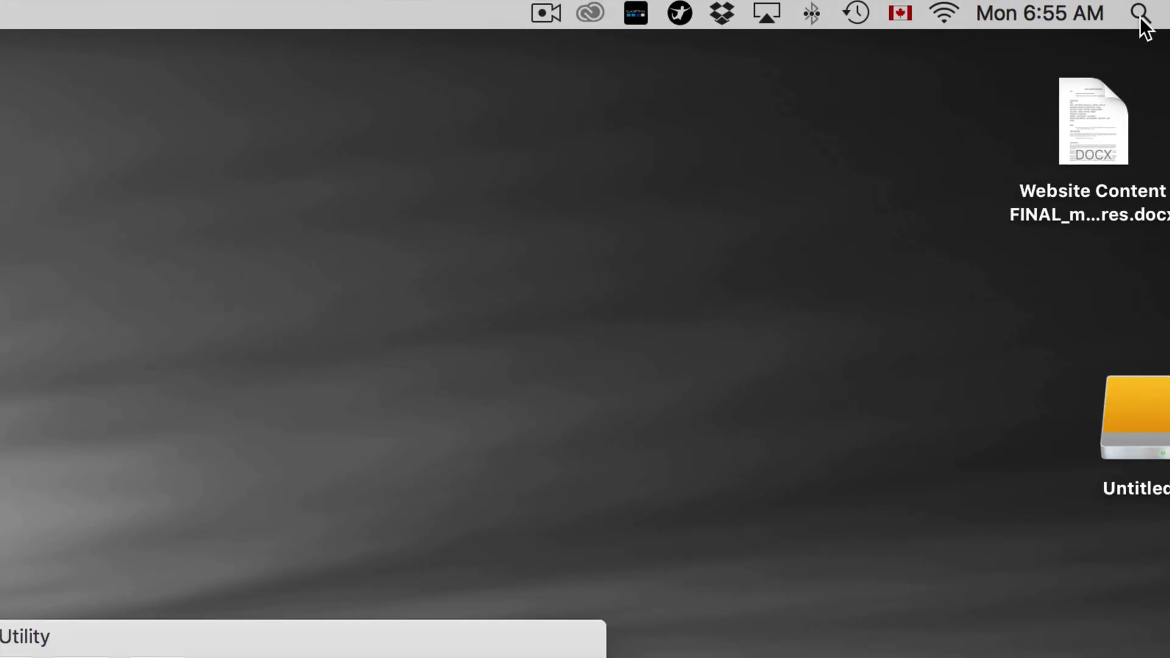
Search Spotlight for "disk" and open Disk Utility
click(1139, 17)
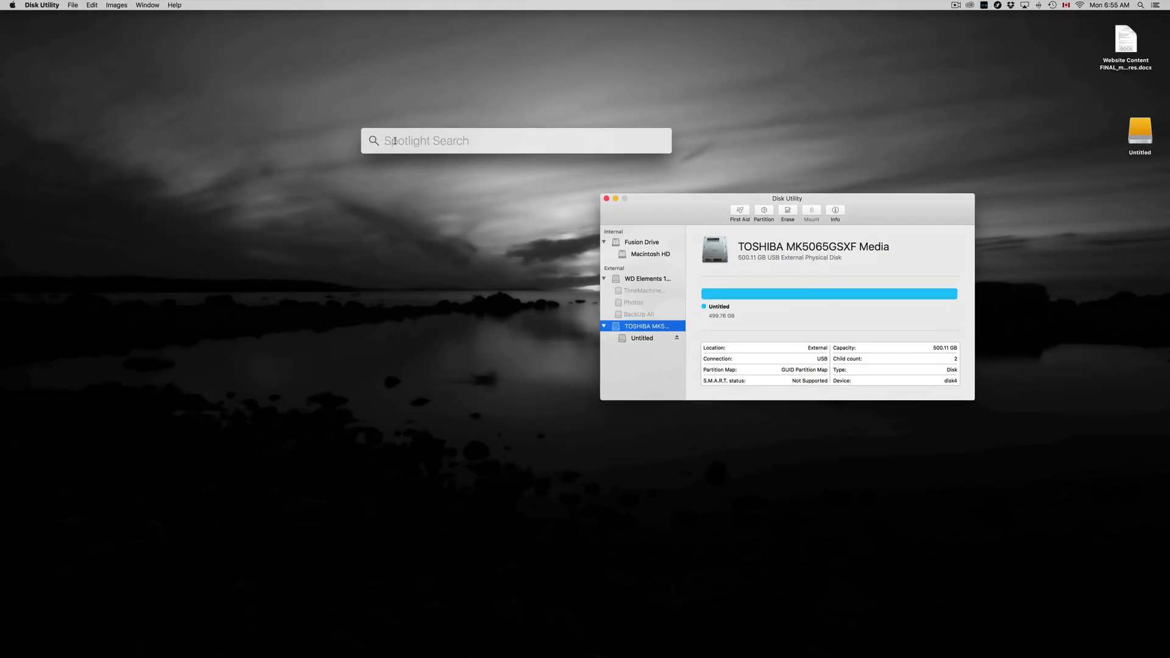
text(disk)
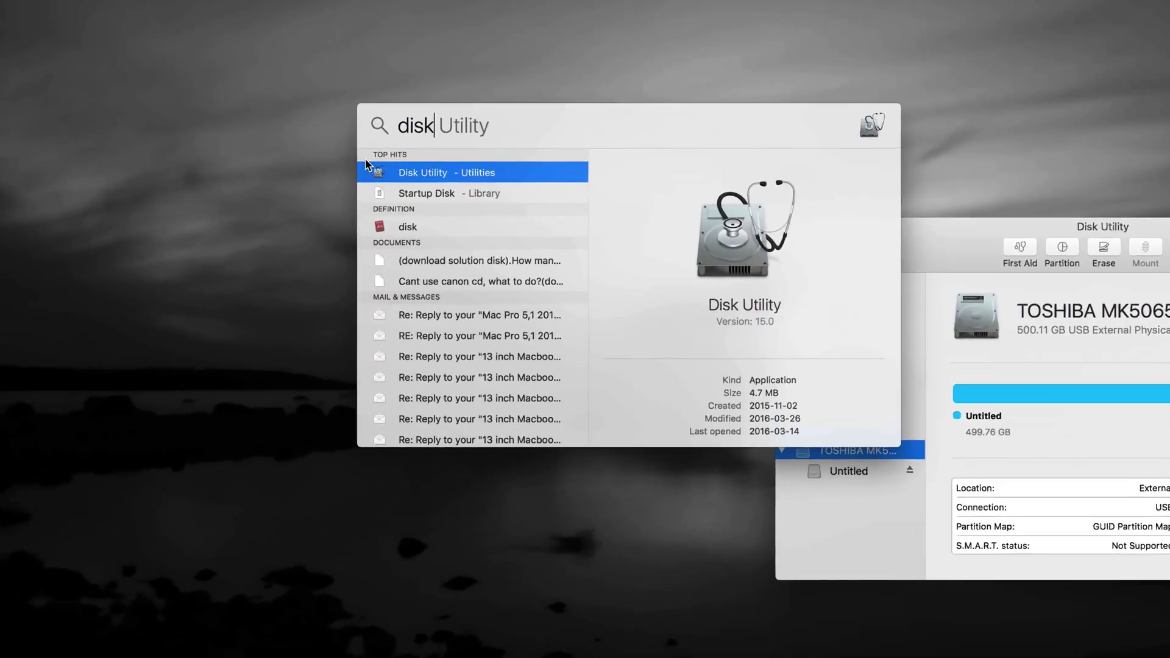
key(super+a)
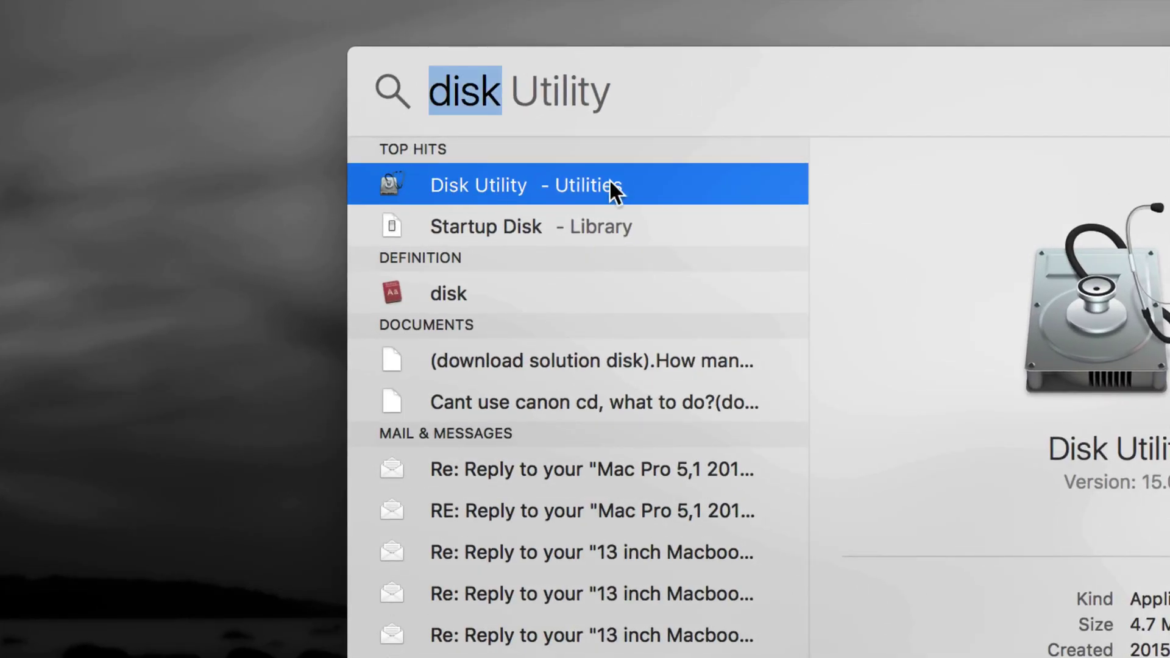
key(Return)
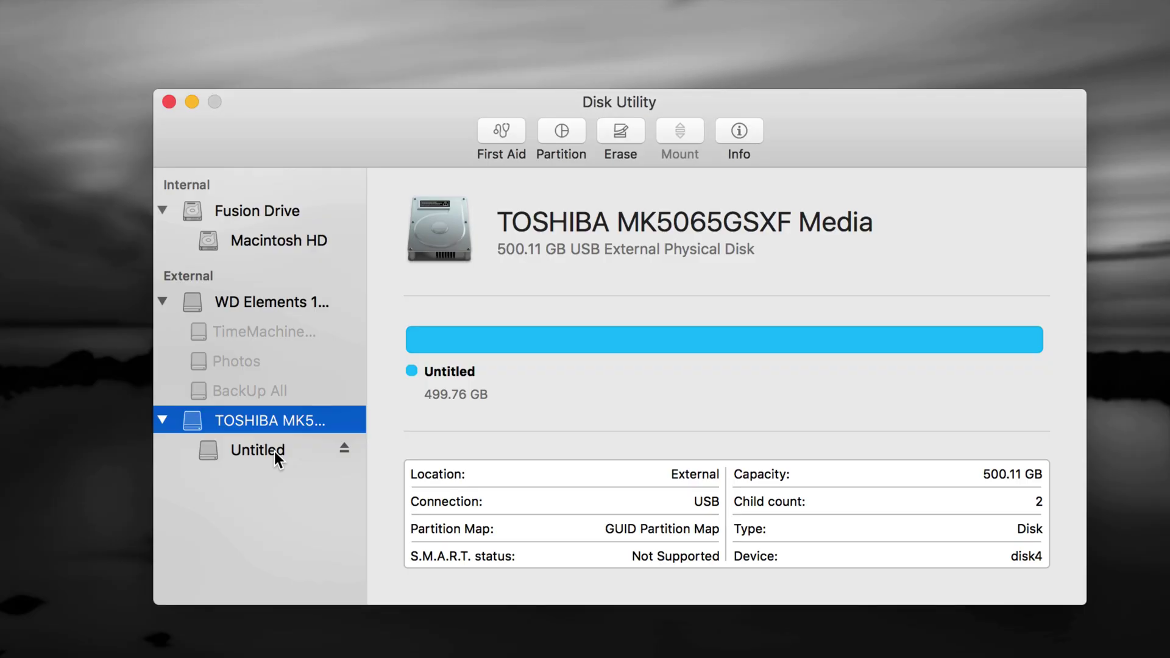
drag(386, 143, 383, 128)
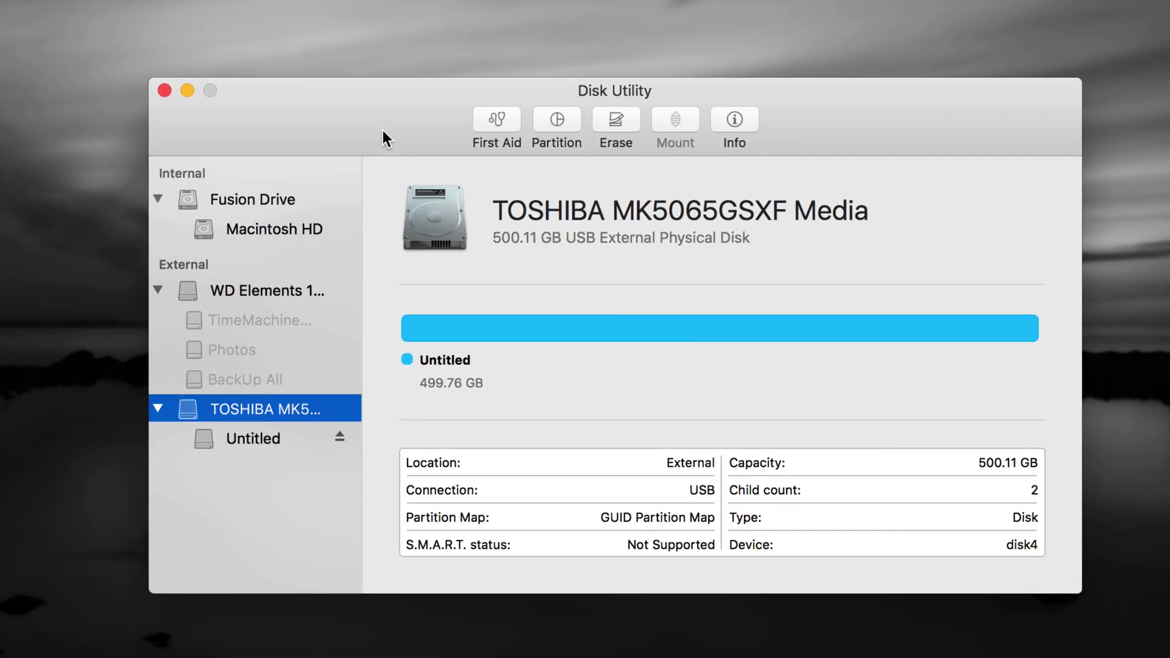
click(244, 438)
click(245, 410)
click(251, 433)
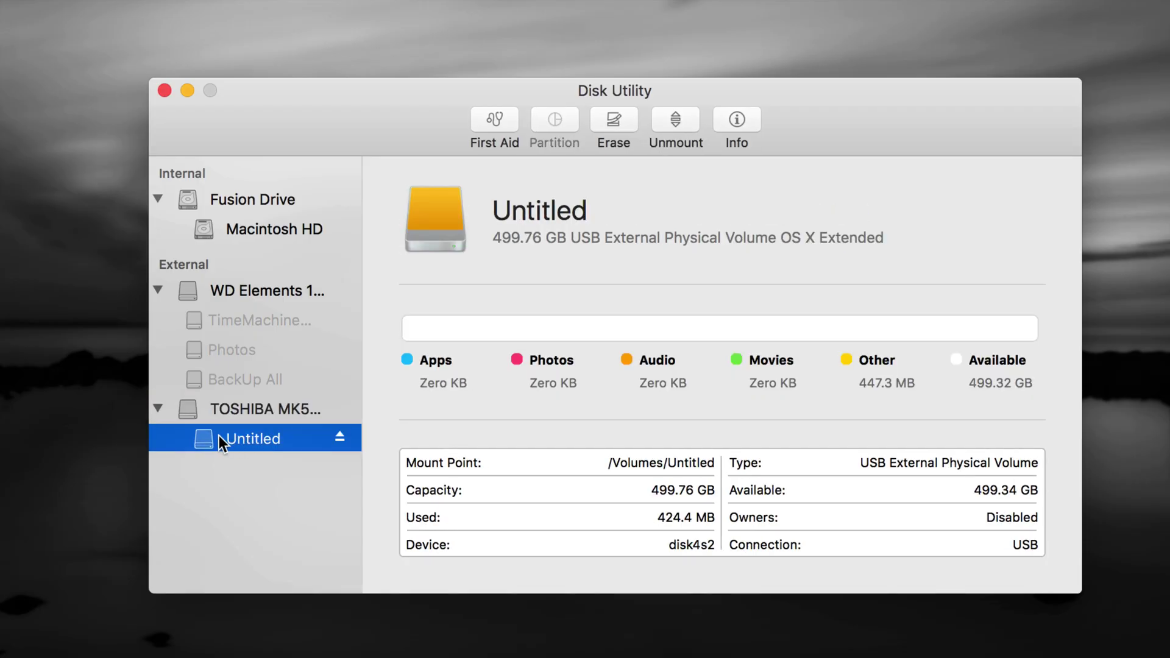
click(615, 119)
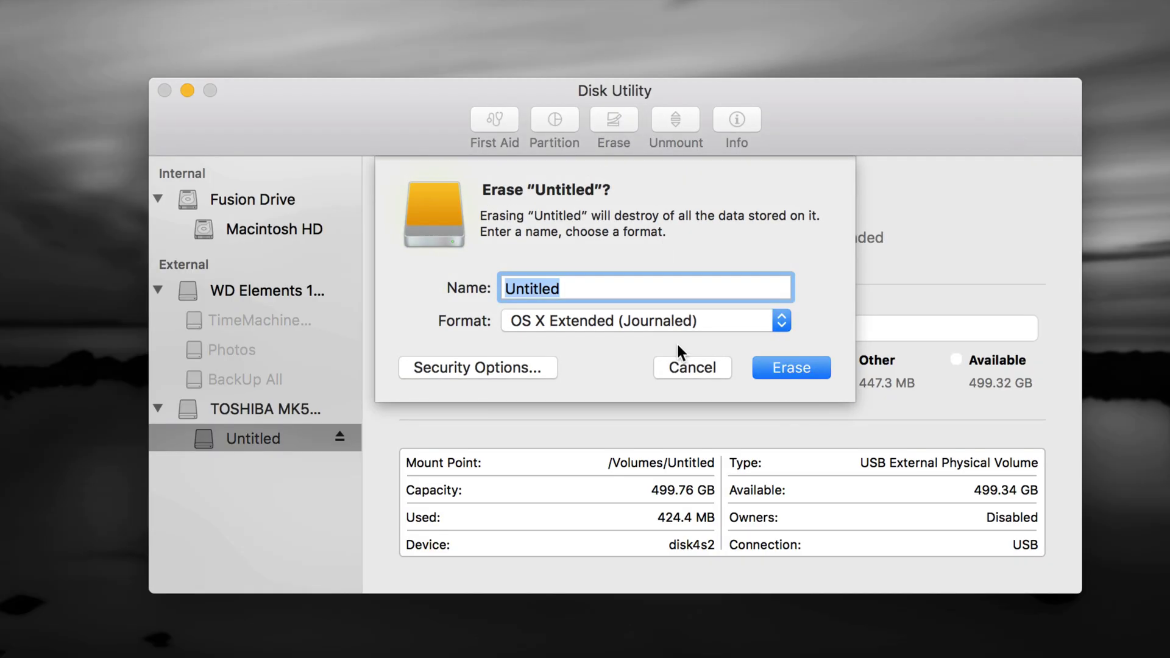
click(715, 365)
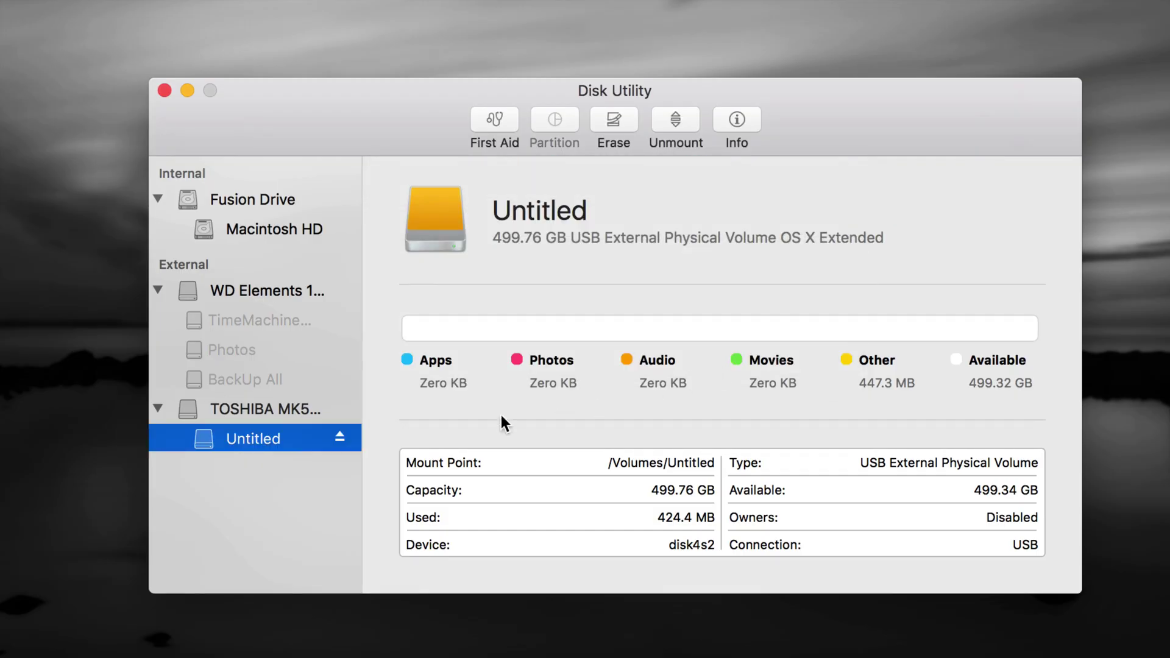
Start erasing the whole TOSHIBA MK5065GSXF Media disk and choose the OS X Extended (Journaled) format
click(294, 413)
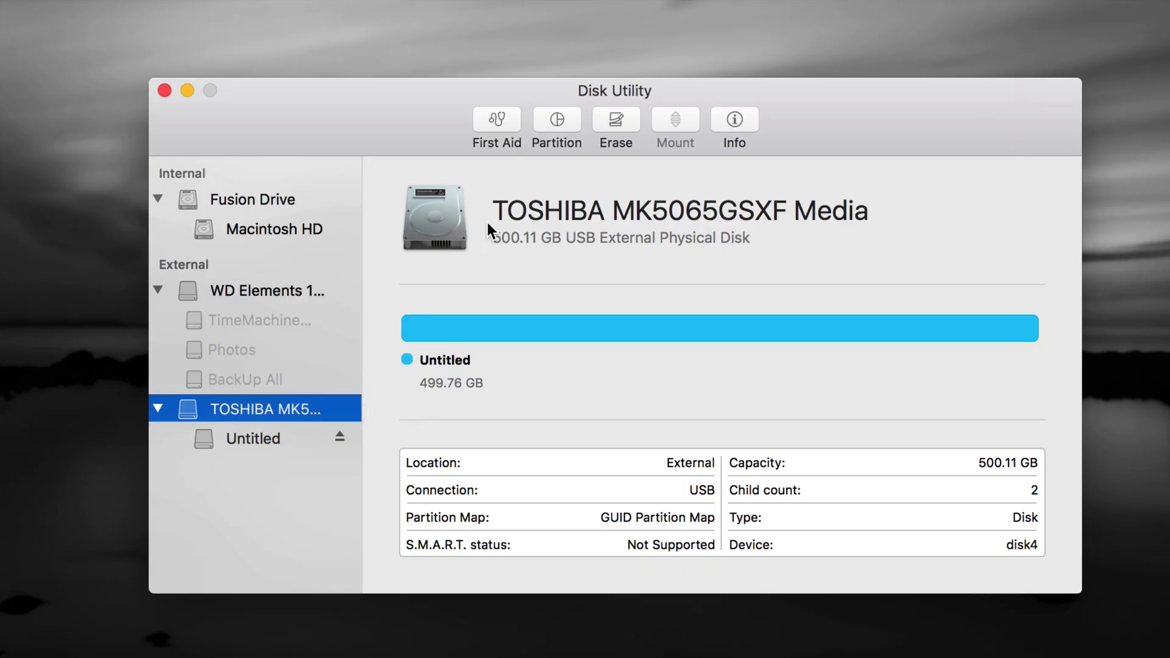
click(616, 125)
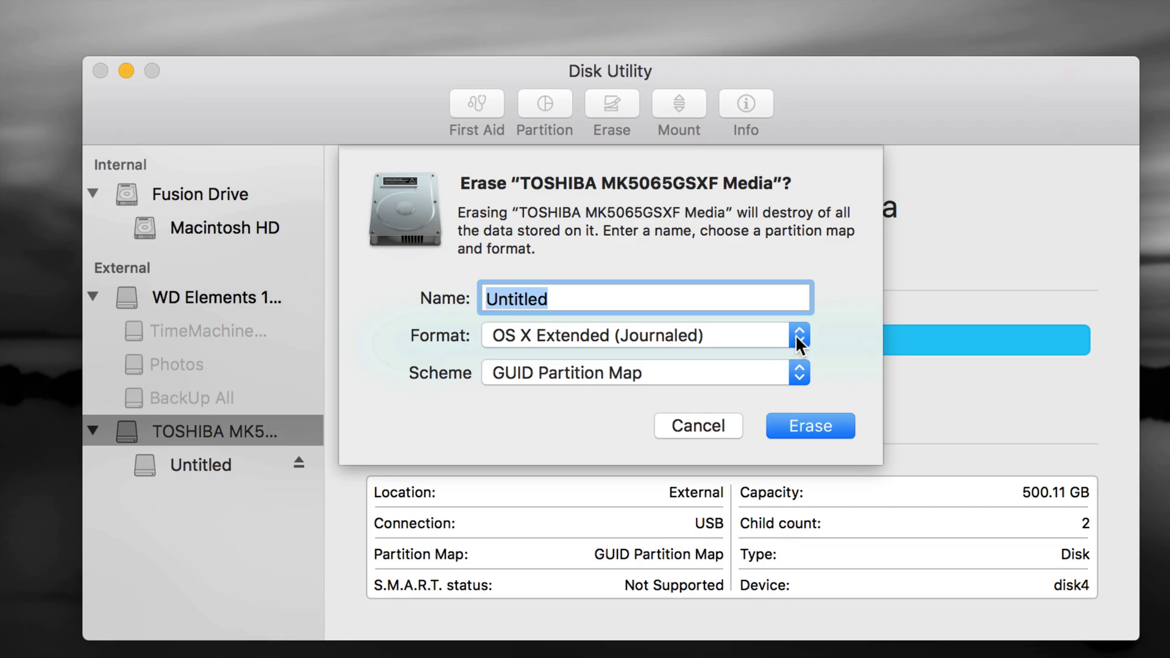
click(798, 343)
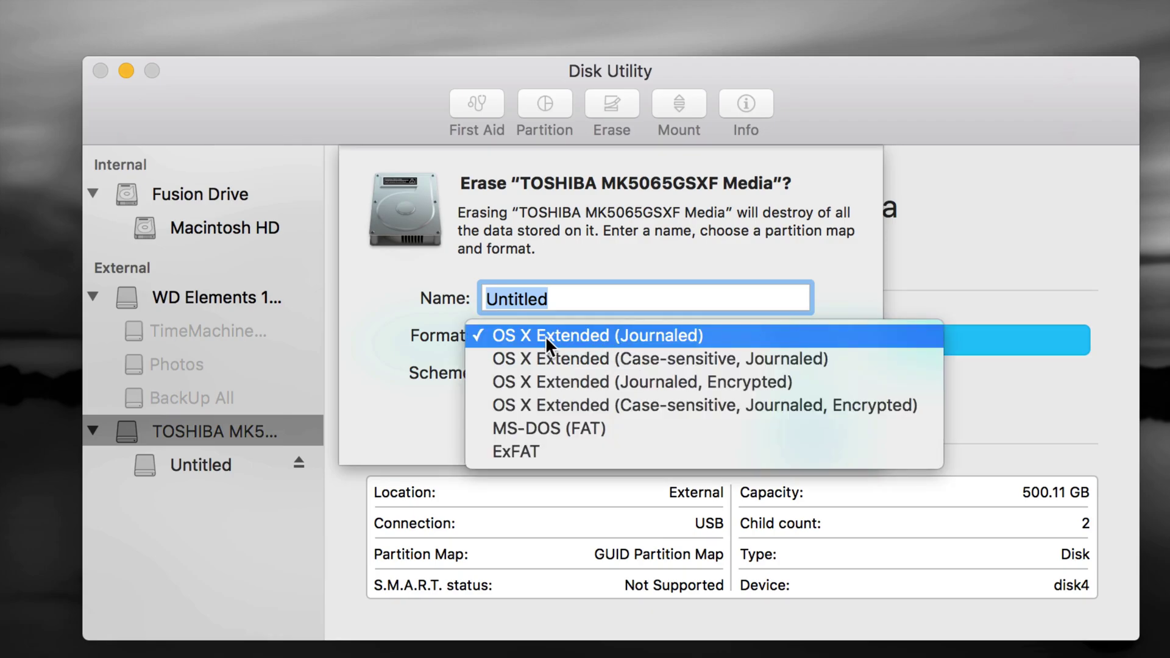
click(681, 335)
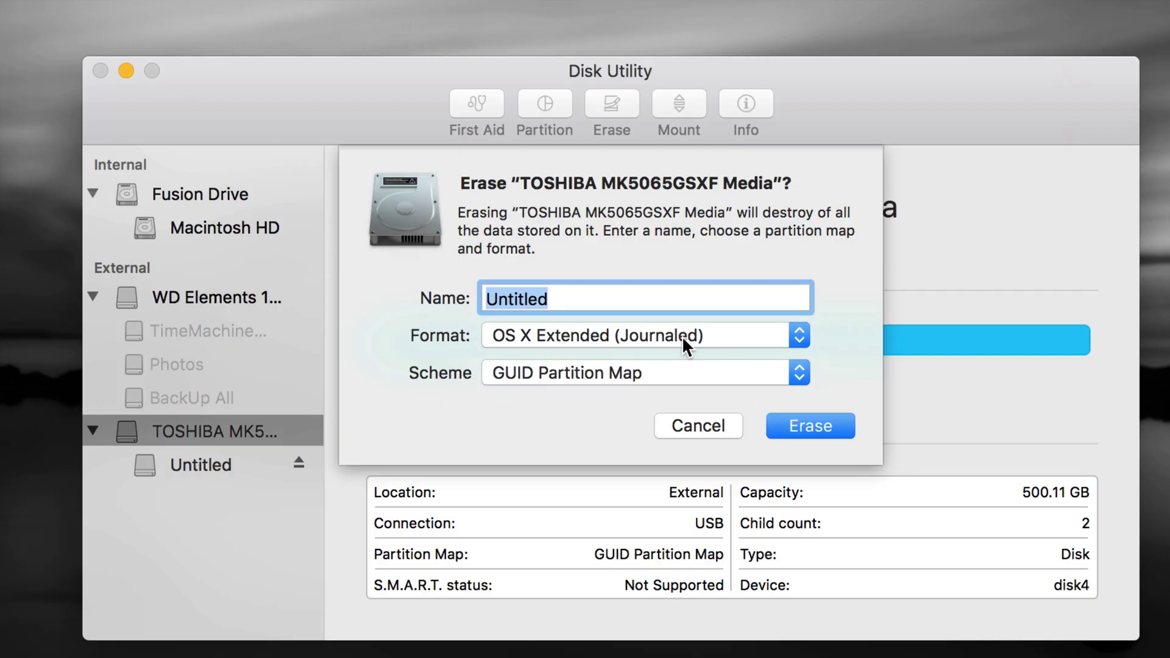
click(682, 339)
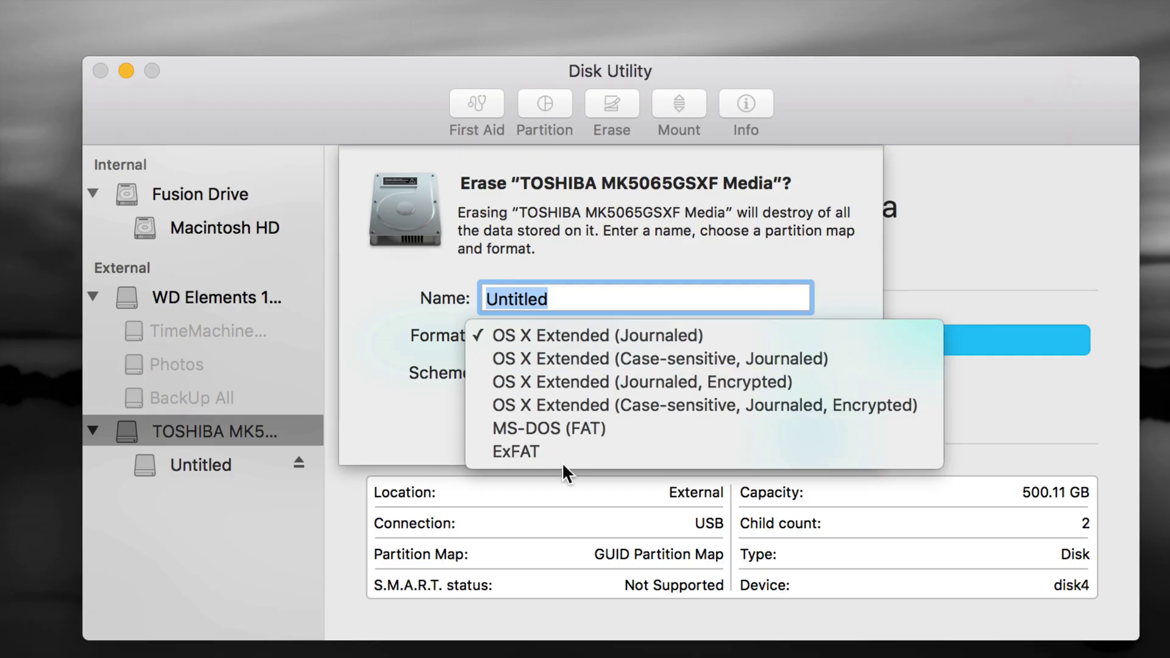
click(528, 452)
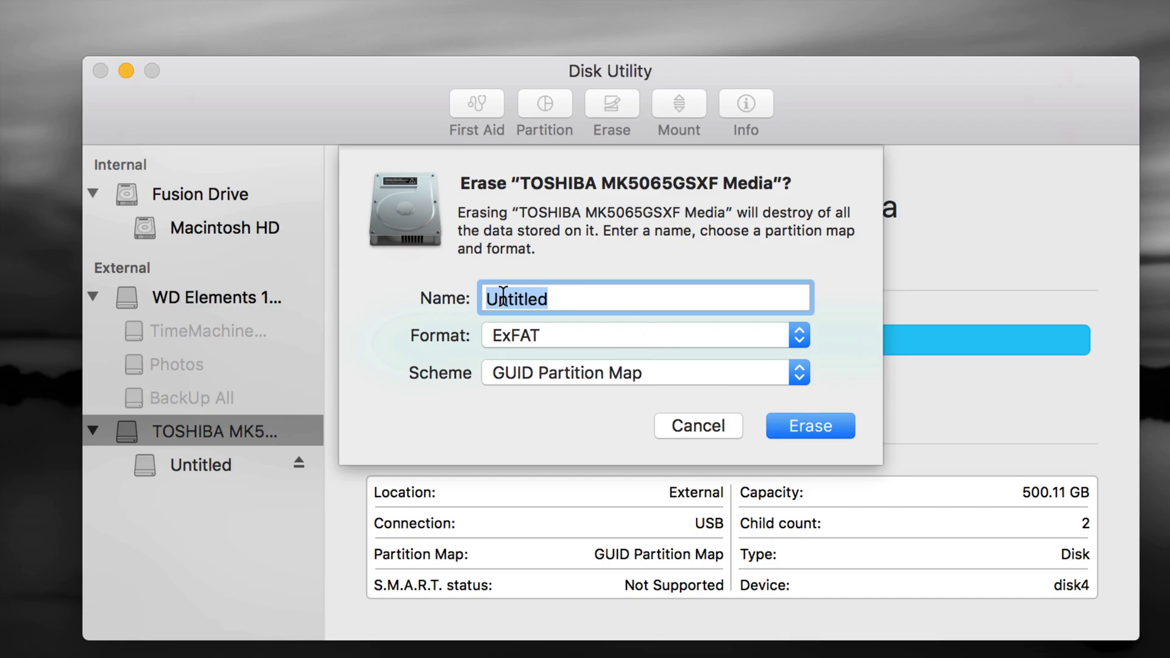
click(798, 336)
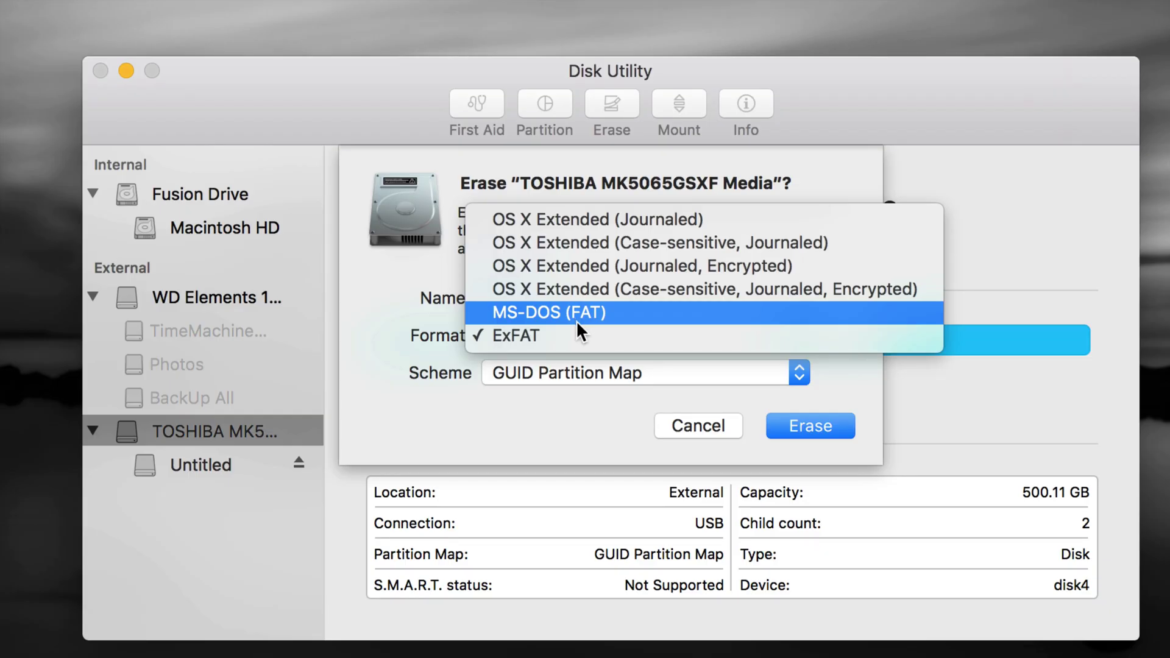
click(591, 220)
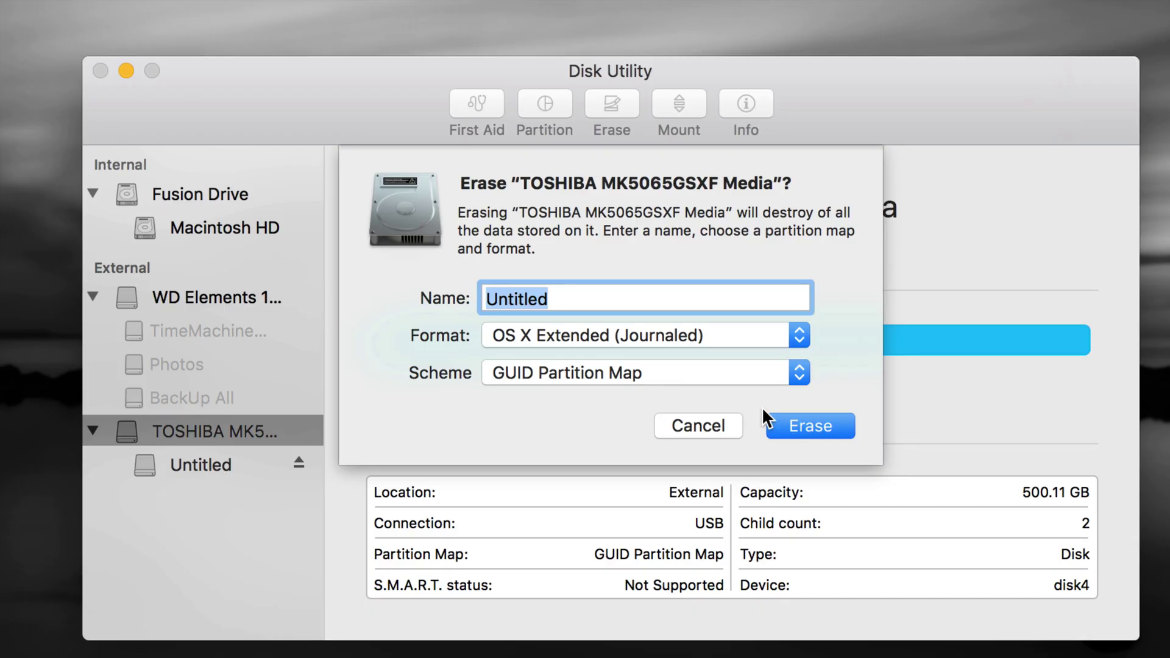
Erase the TOSHIBA disk as Untitled with the GUID Partition Map scheme, show the process details and finish
click(811, 426)
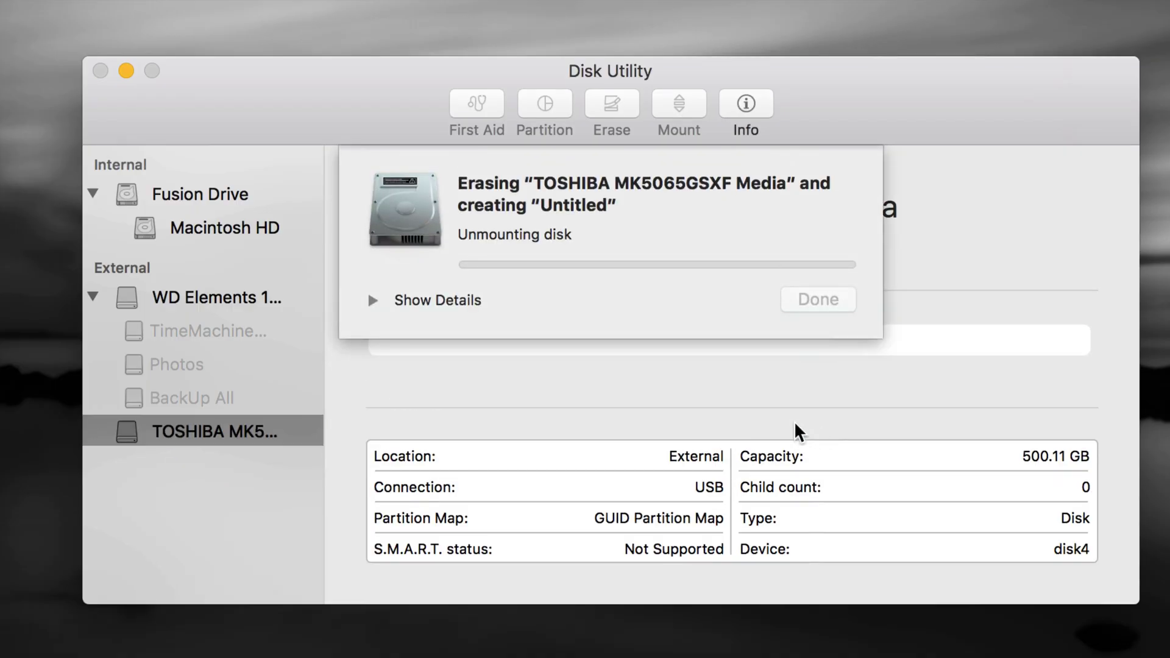
click(376, 302)
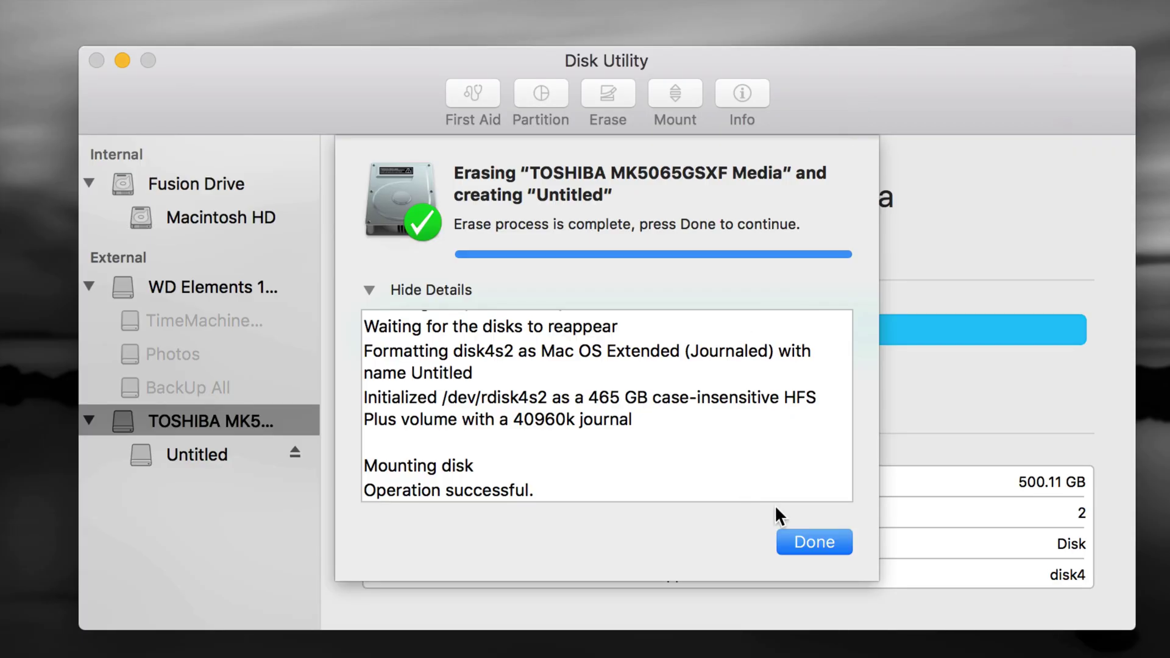
click(802, 541)
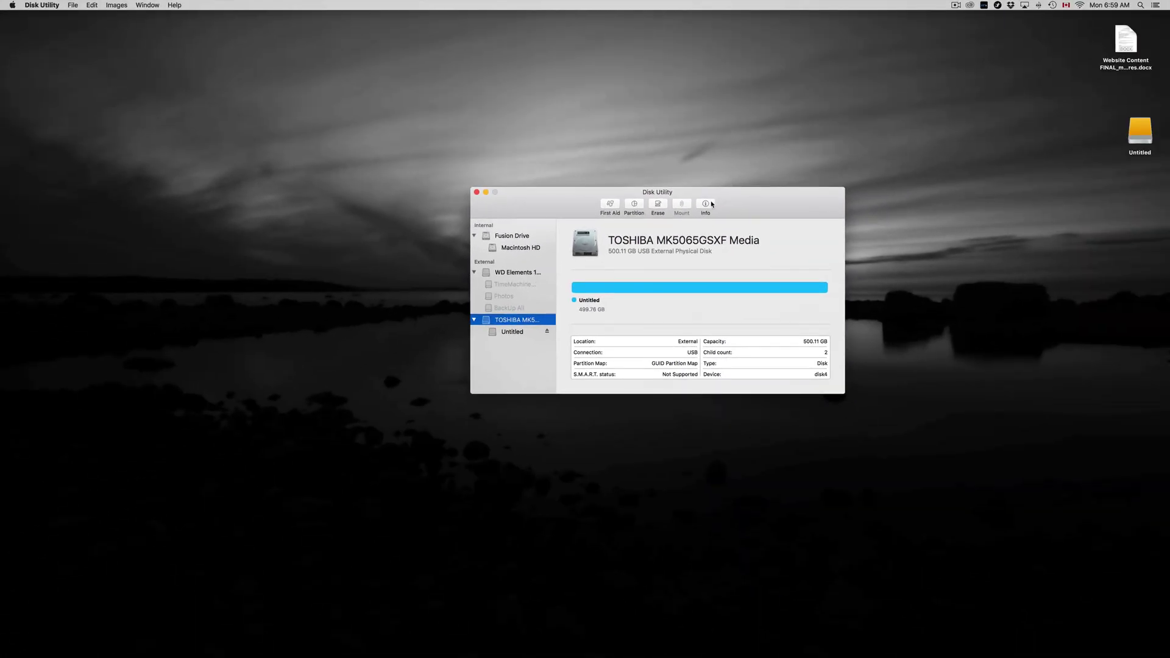
Rearrange the desktop so the Untitled drive icon sits beside the Disk Utility window
drag(738, 203, 655, 137)
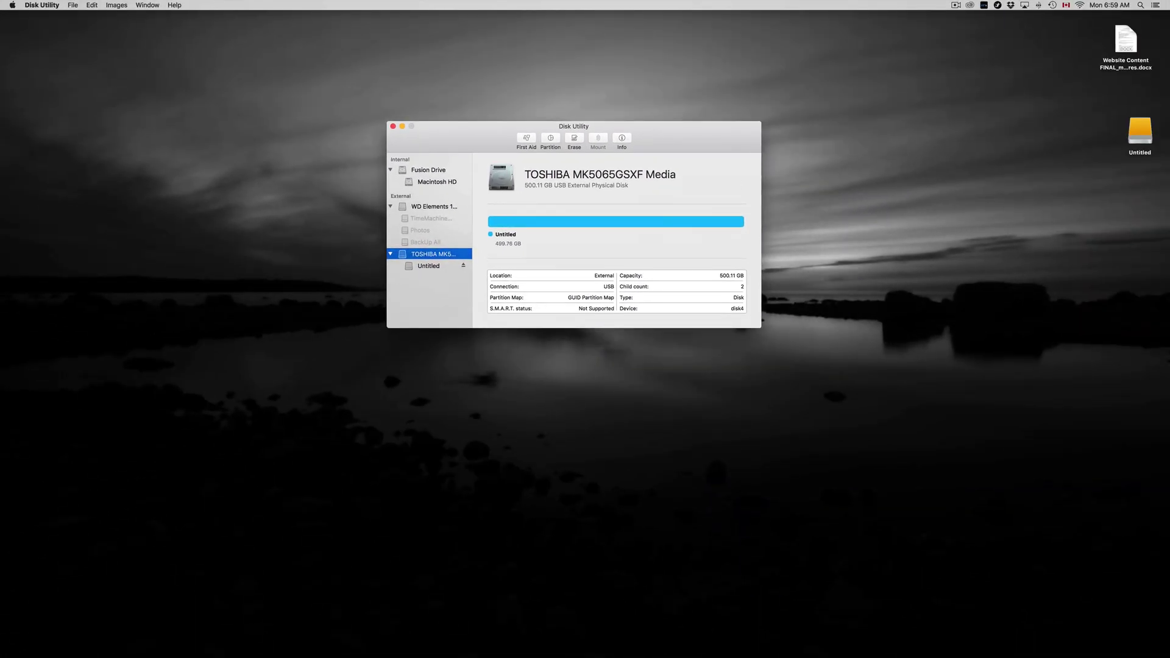
click(1145, 140)
drag(1145, 140, 833, 153)
click(835, 175)
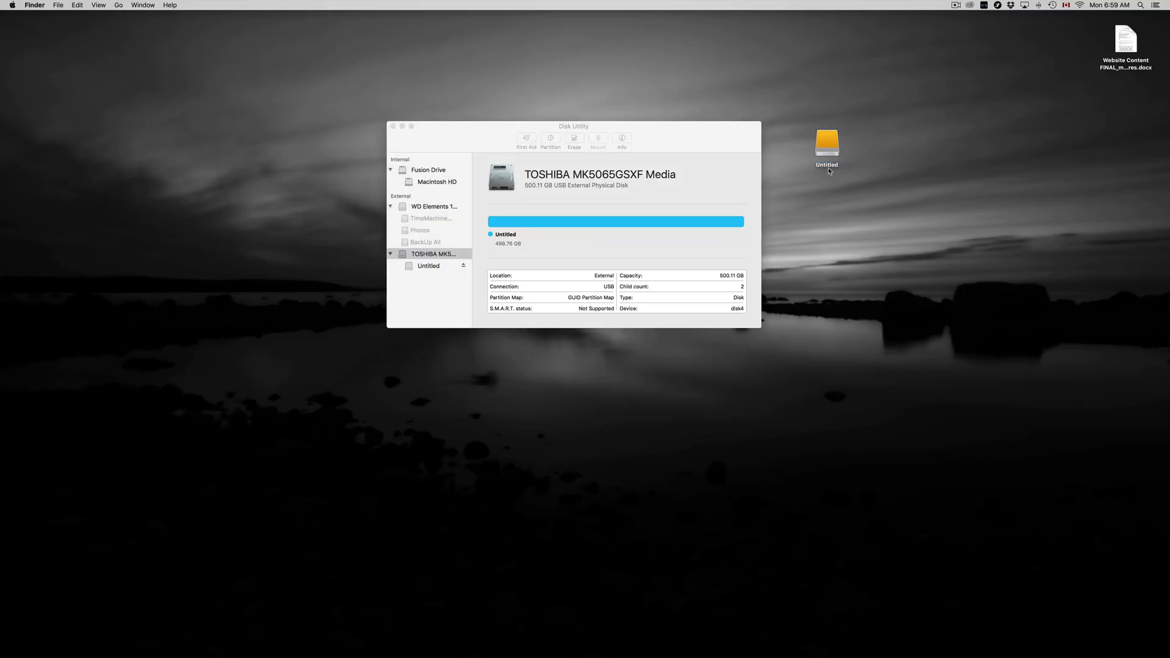
click(828, 169)
click(867, 191)
click(835, 171)
click(834, 170)
click(850, 205)
Open the Untitled drive from the desktop, examine its contents in a window clear of Disk Utility, and close it
click(834, 152)
double_click(834, 152)
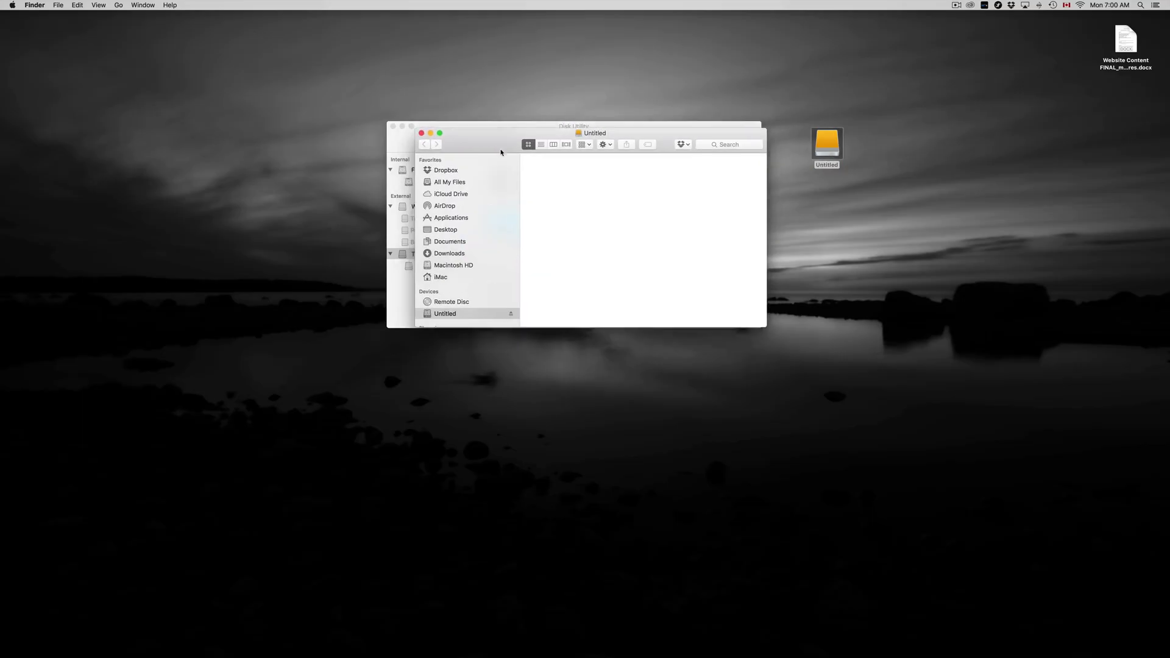
drag(476, 125, 826, 303)
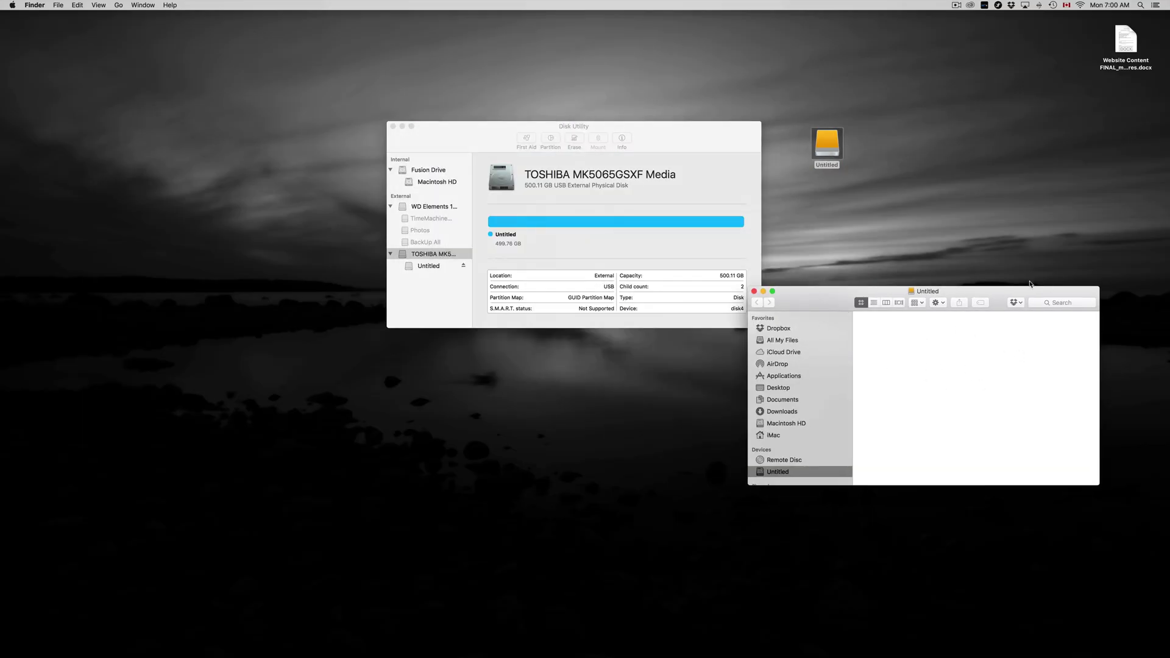
click(1104, 67)
mouse_move(1105, 67)
mouse_down()
mouse_move(870, 368)
mouse_move(1075, 41)
mouse_move(1097, 38)
mouse_move(1101, 52)
mouse_up()
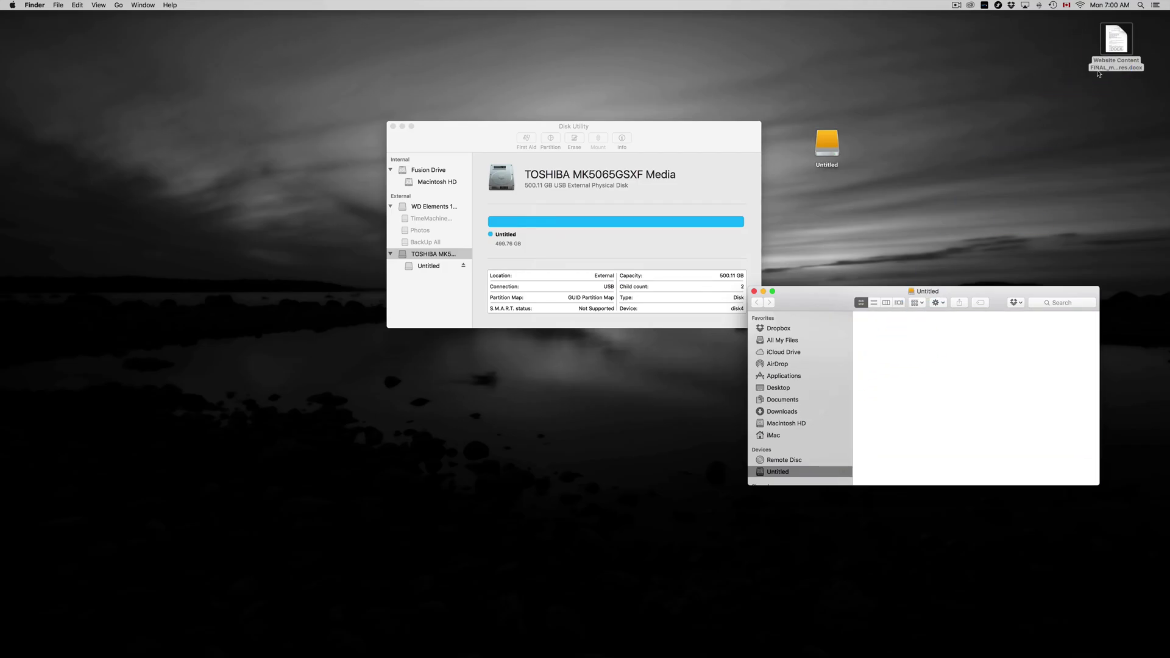
drag(992, 293, 953, 275)
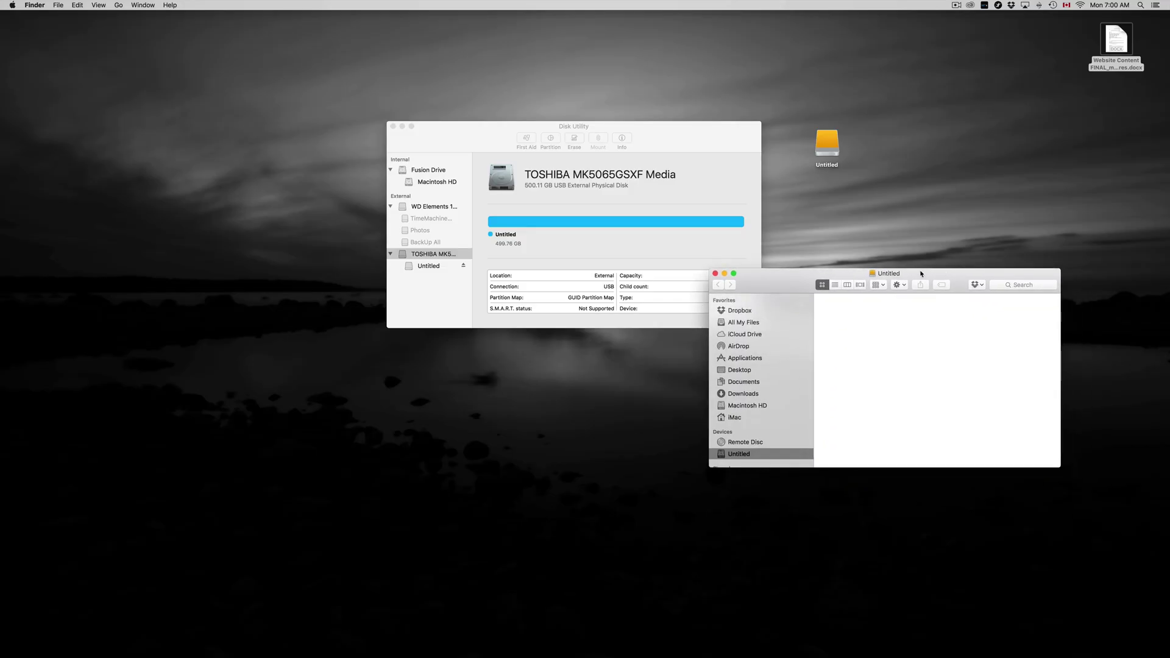
drag(826, 275, 810, 335)
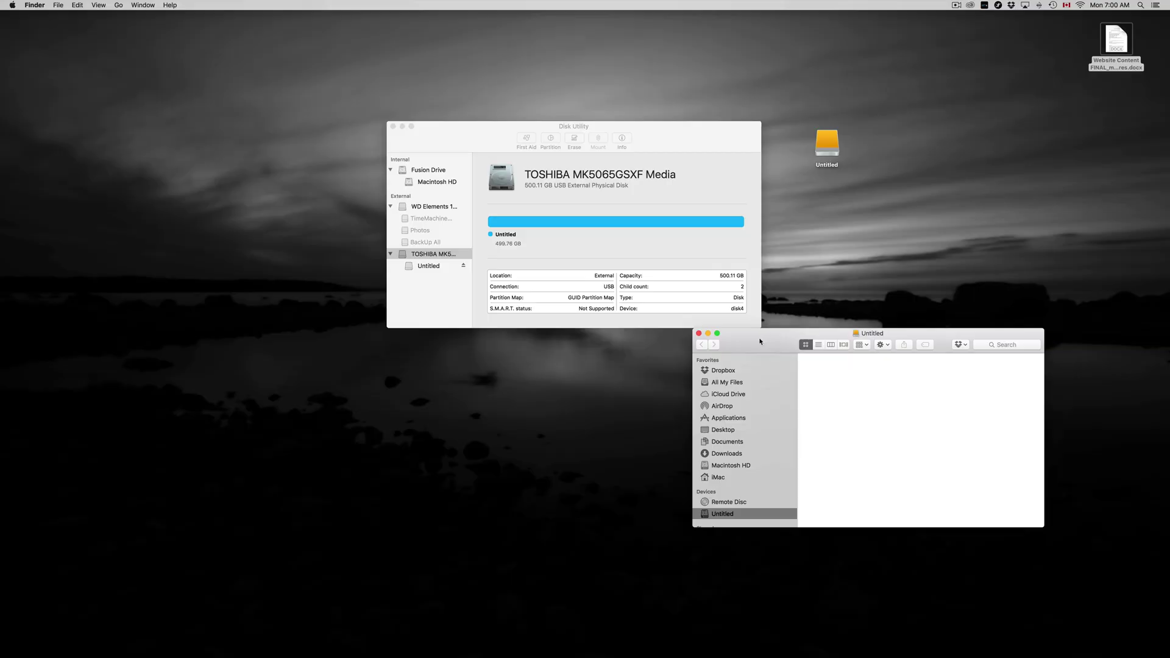
click(698, 333)
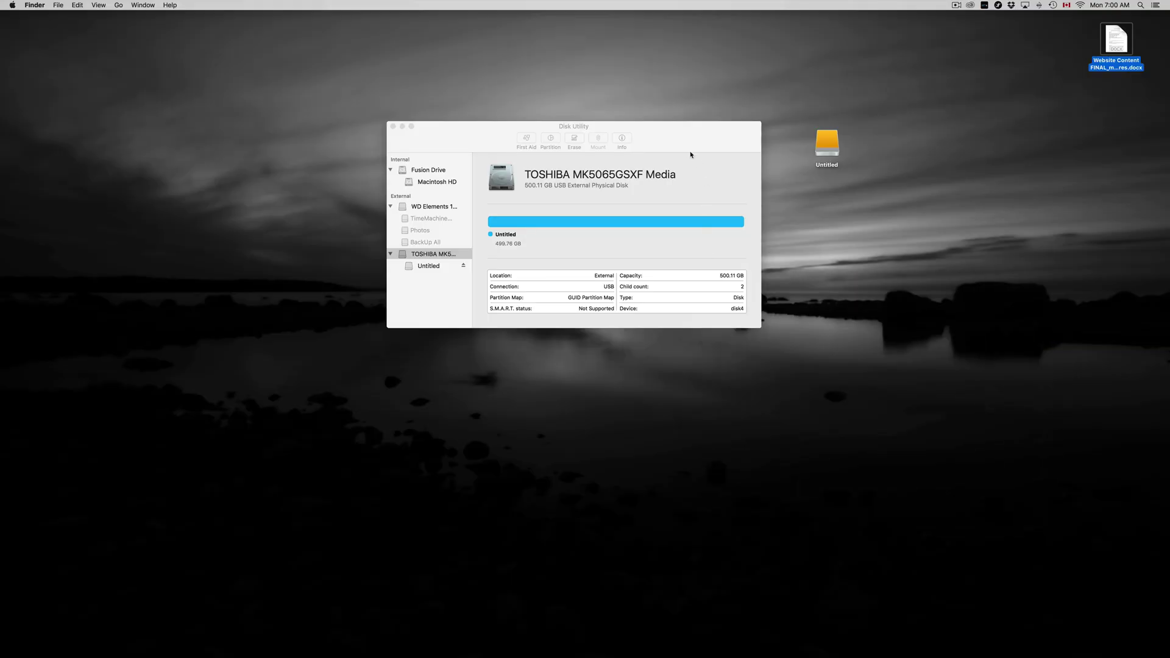
Switch to Disk Utility, open the partition settings for the TOSHIBA MK5065GSXF Media disk and add a second partition
drag(675, 147, 766, 222)
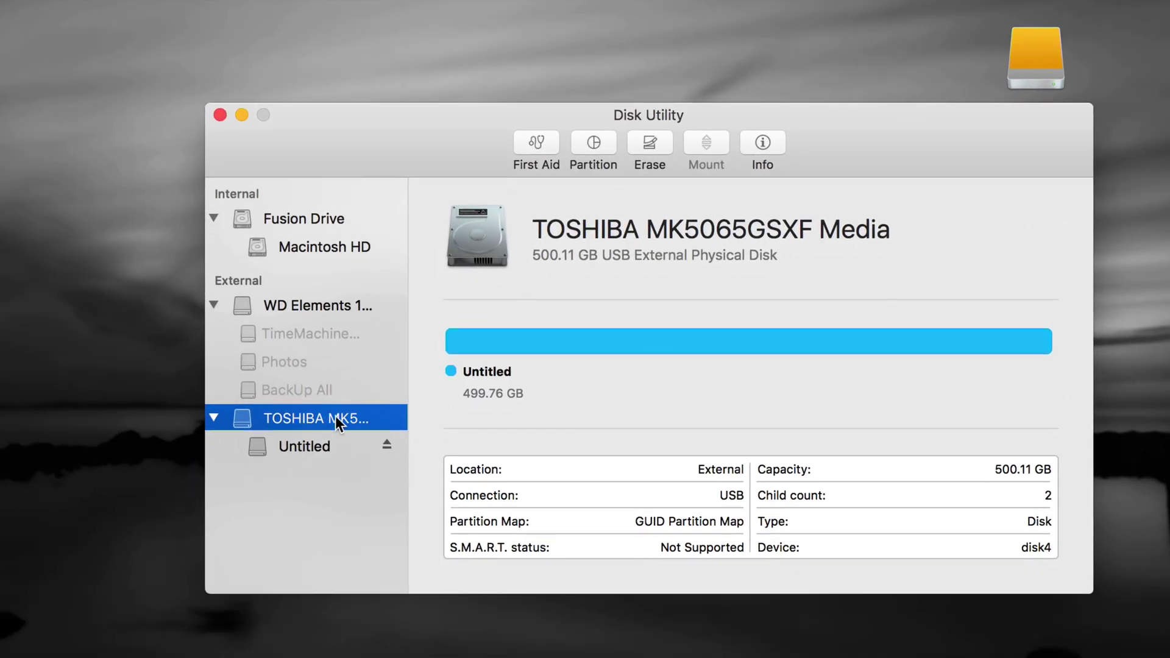
click(310, 415)
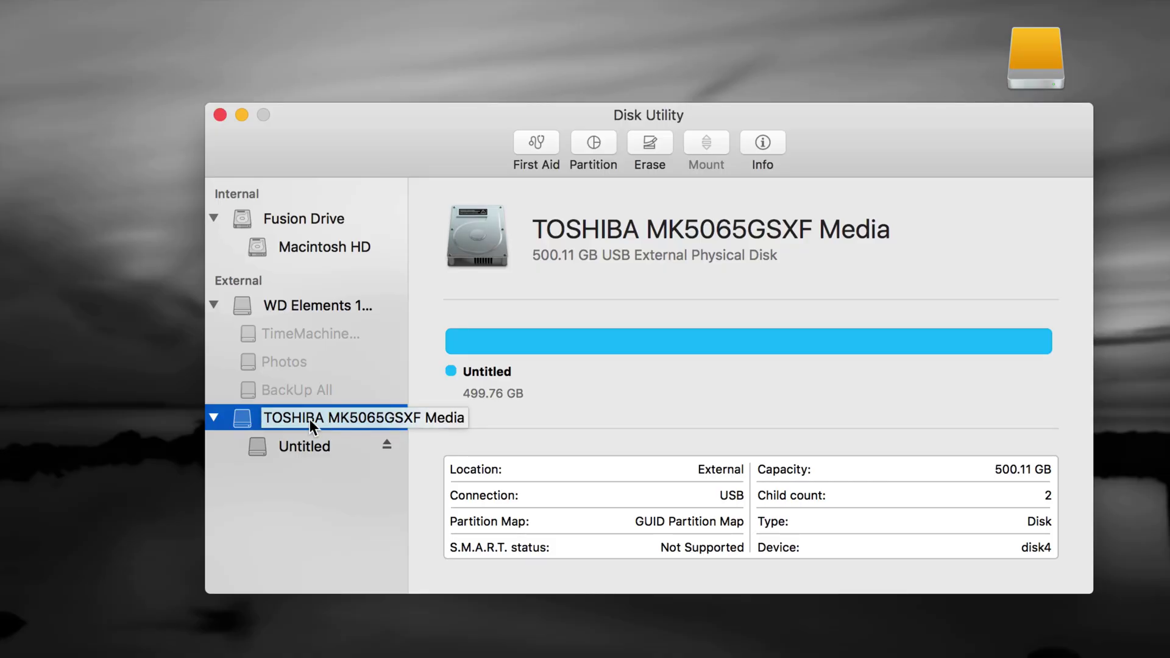
click(587, 226)
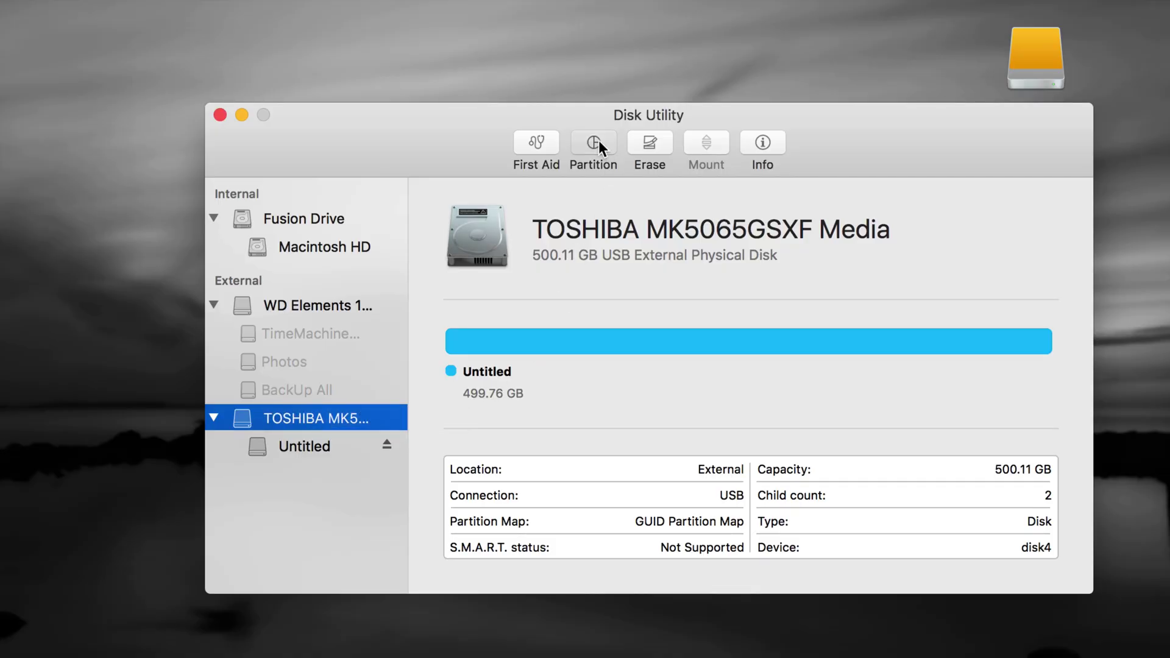
click(593, 143)
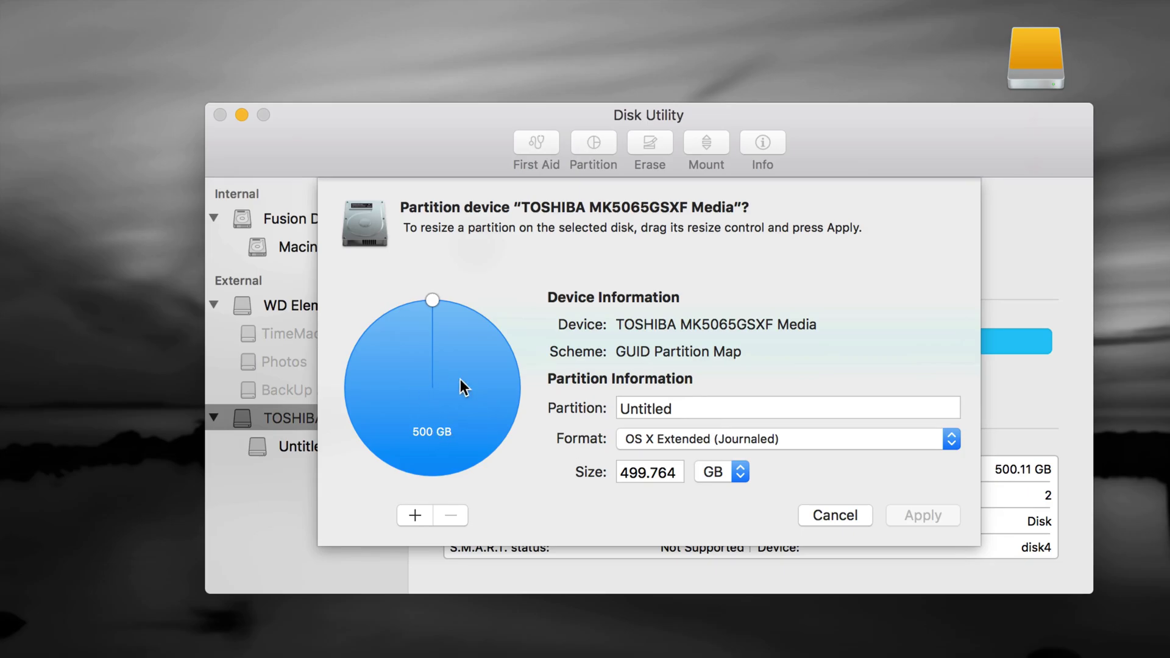
click(417, 514)
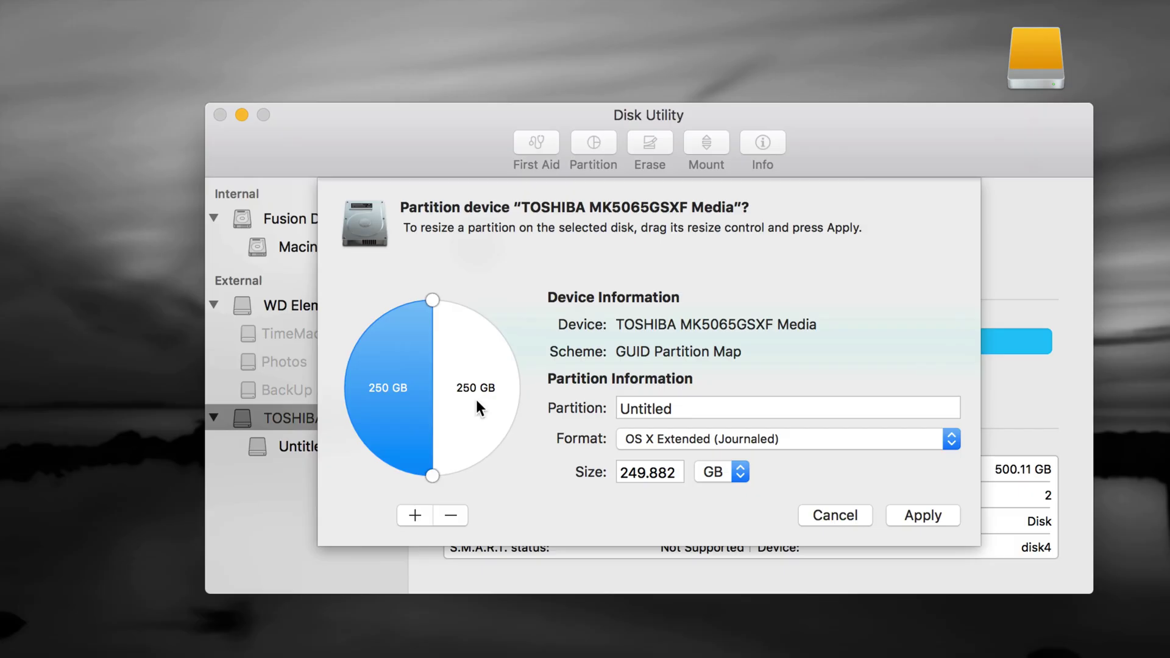
Resize the selected Untitled partition to about 120 GB in the disk's partition layout
click(651, 473)
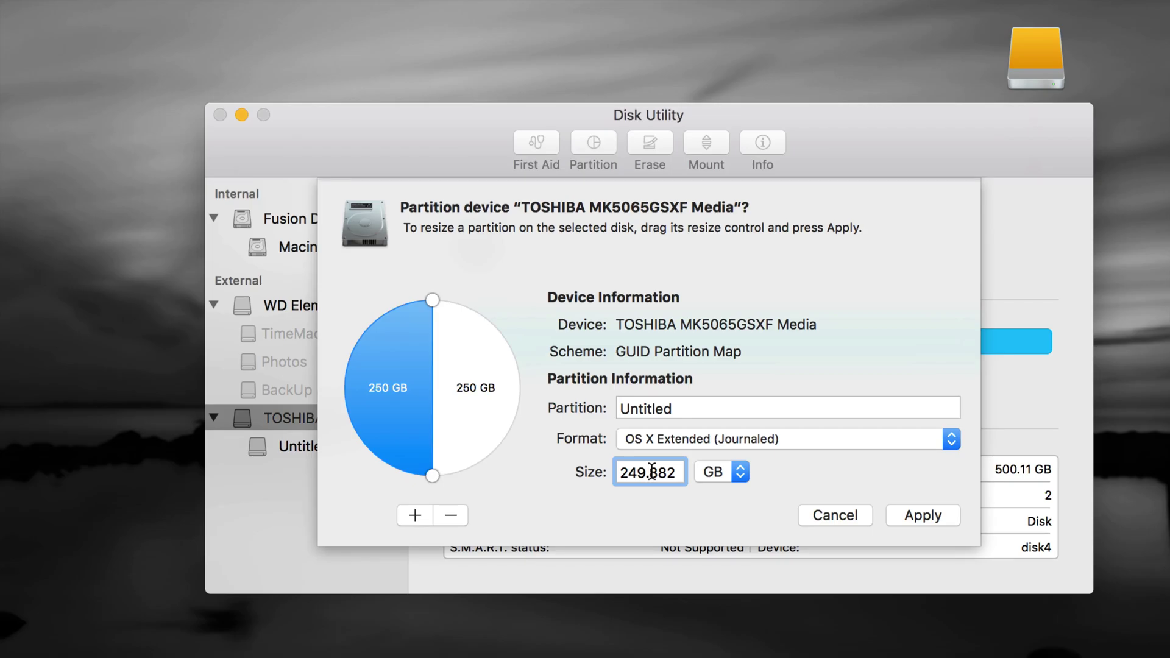
drag(431, 474, 374, 382)
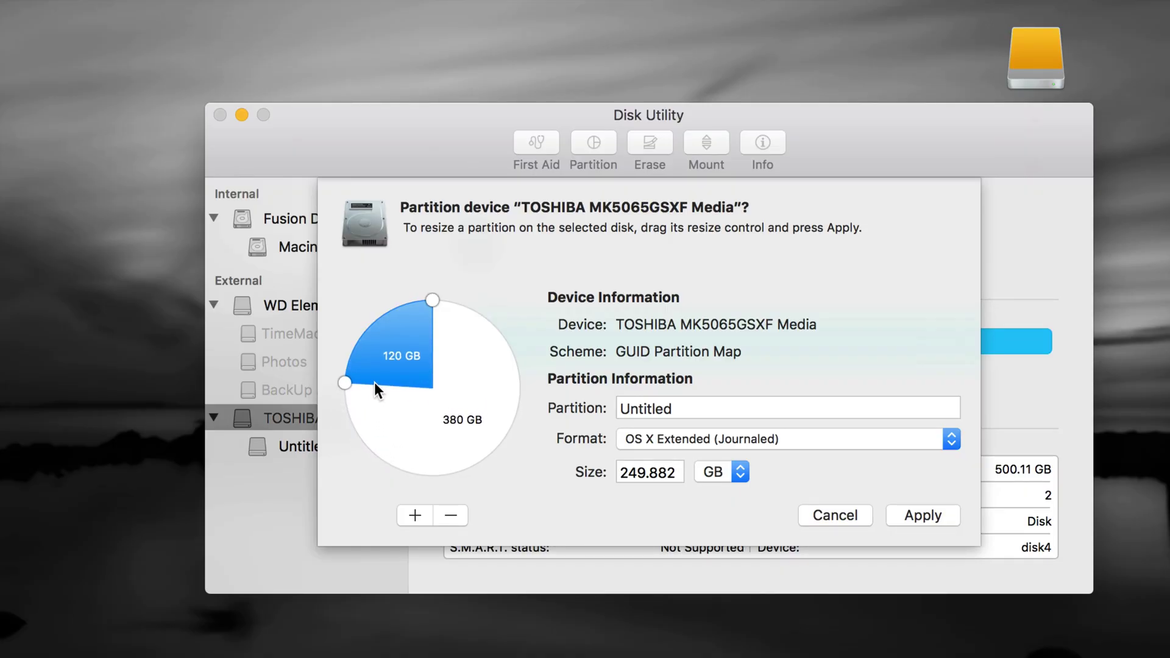
drag(374, 382, 374, 382)
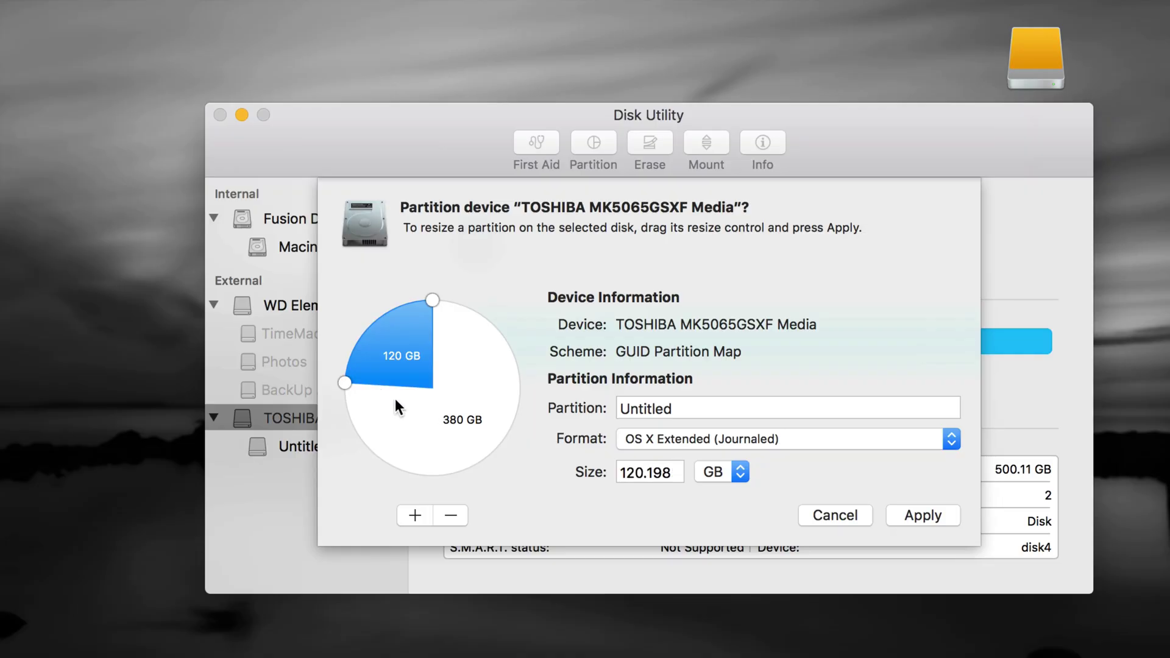
Keep the 380 GB partition's format as OS X Extended (Journaled) and set the 120 GB partition's format to ExFAT
click(453, 420)
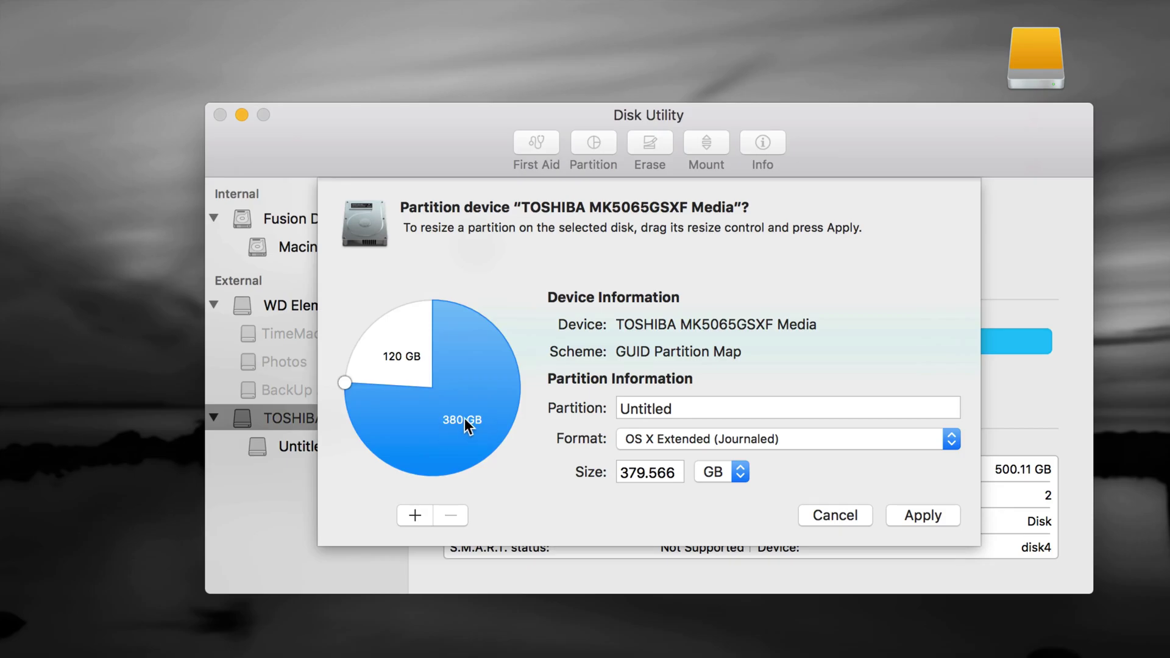
click(807, 446)
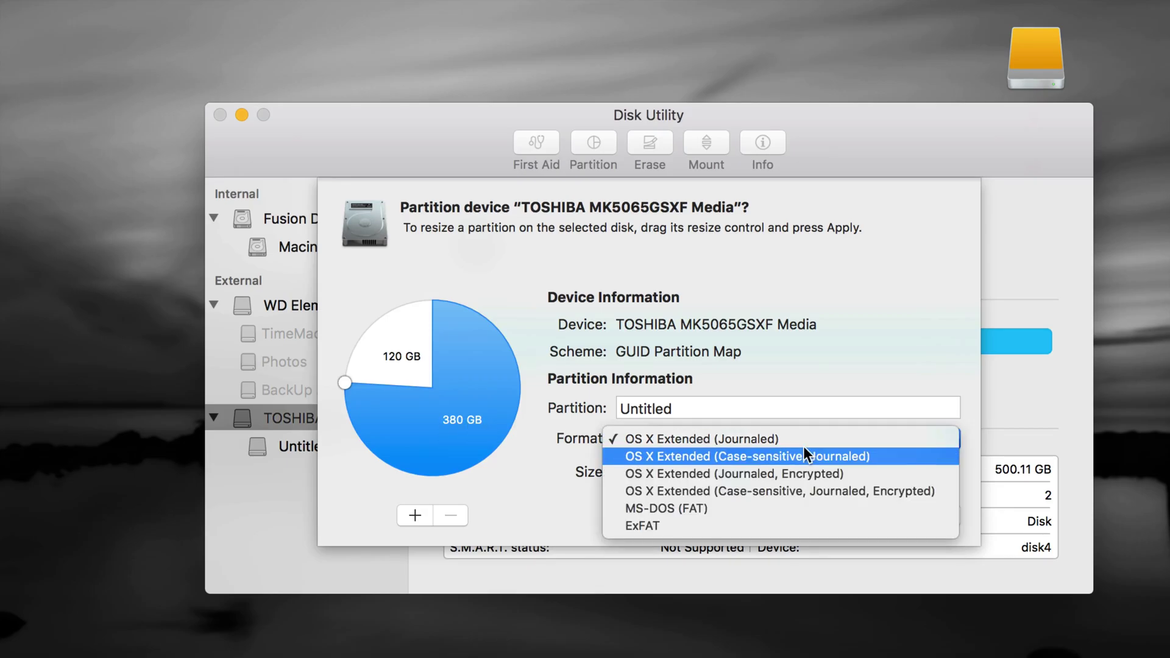
click(725, 437)
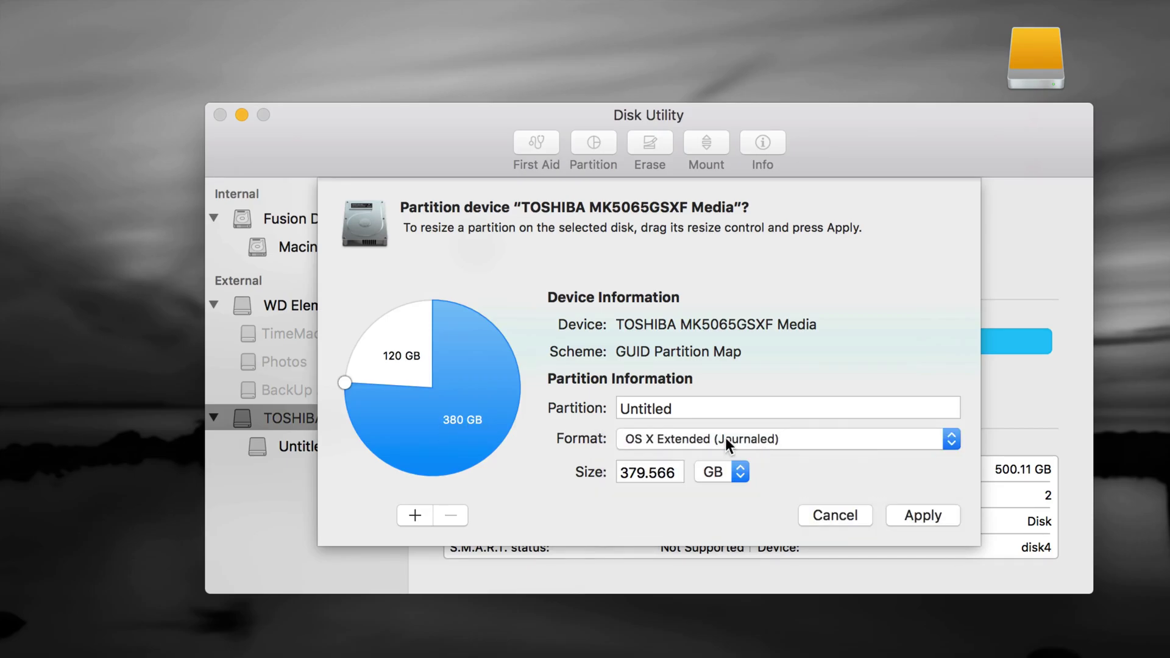
click(421, 365)
click(806, 439)
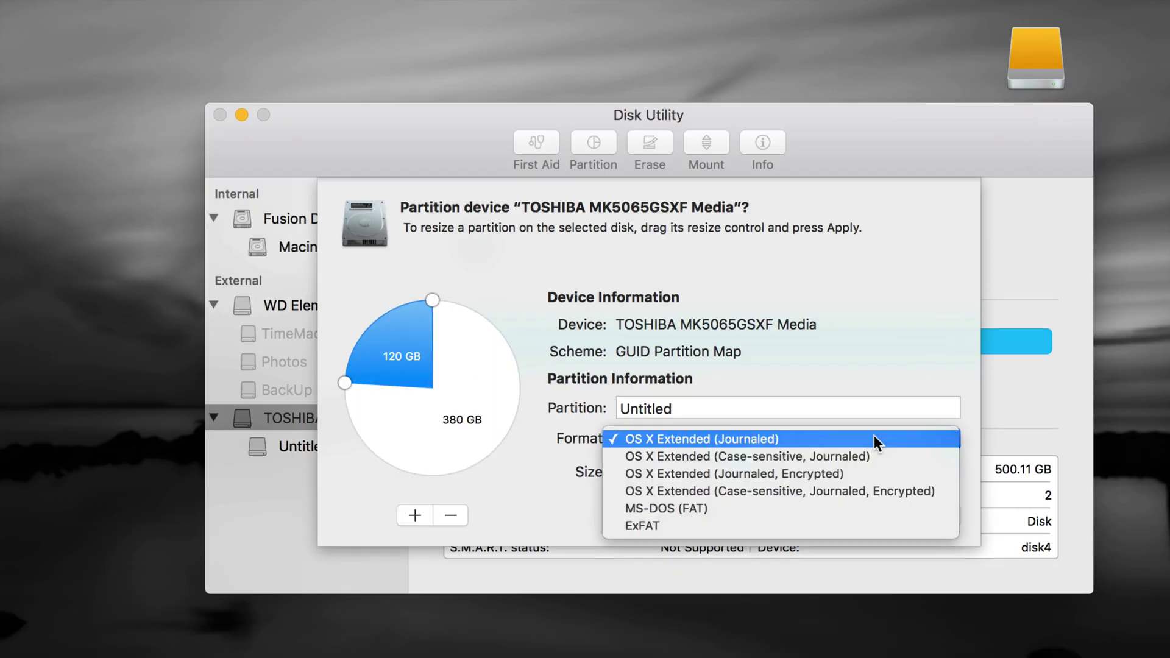
scroll(810, 520, down, 2)
key(Return)
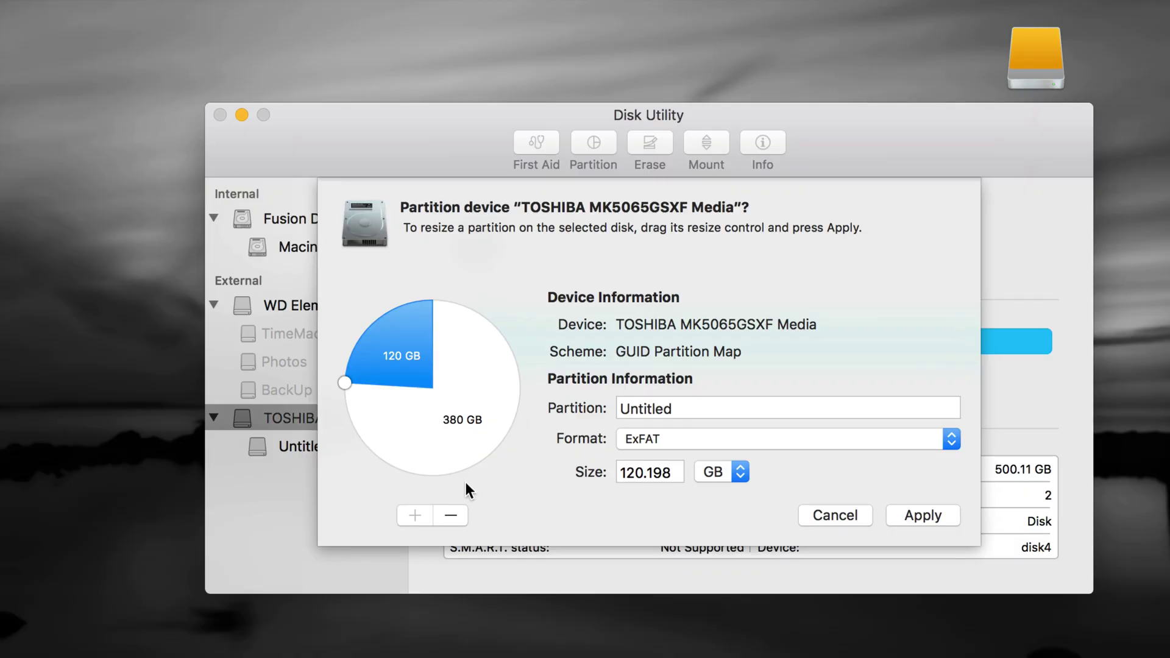
Split the 380 GB partition by adding a third partition, and remove the added partition again
click(474, 422)
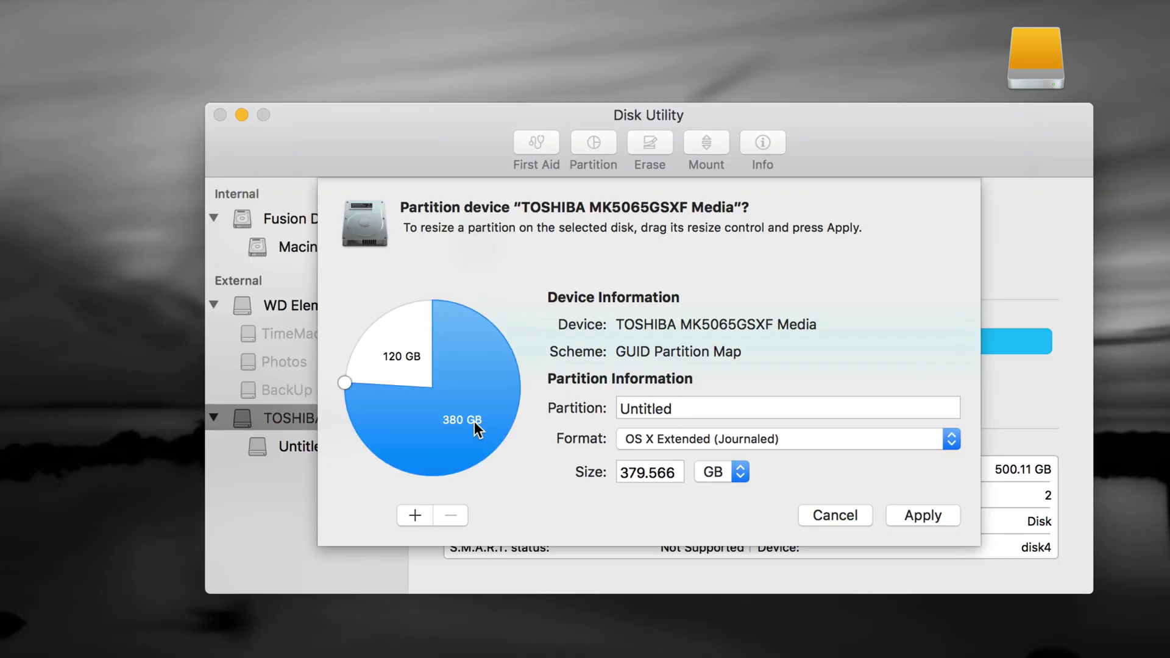
click(413, 513)
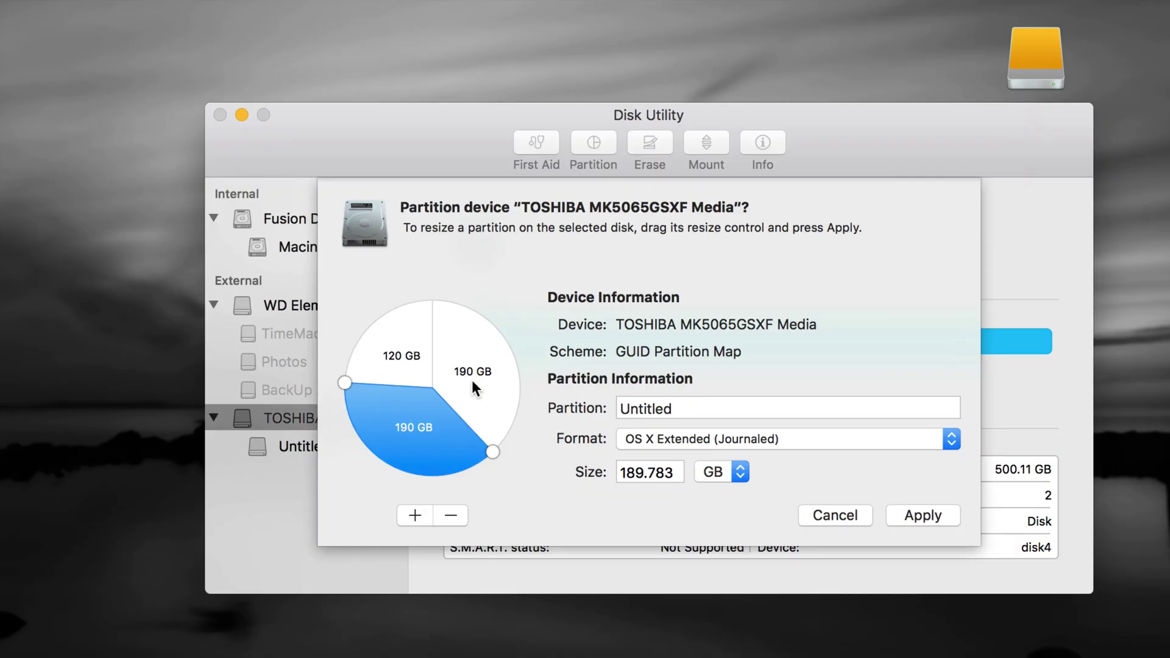
click(451, 515)
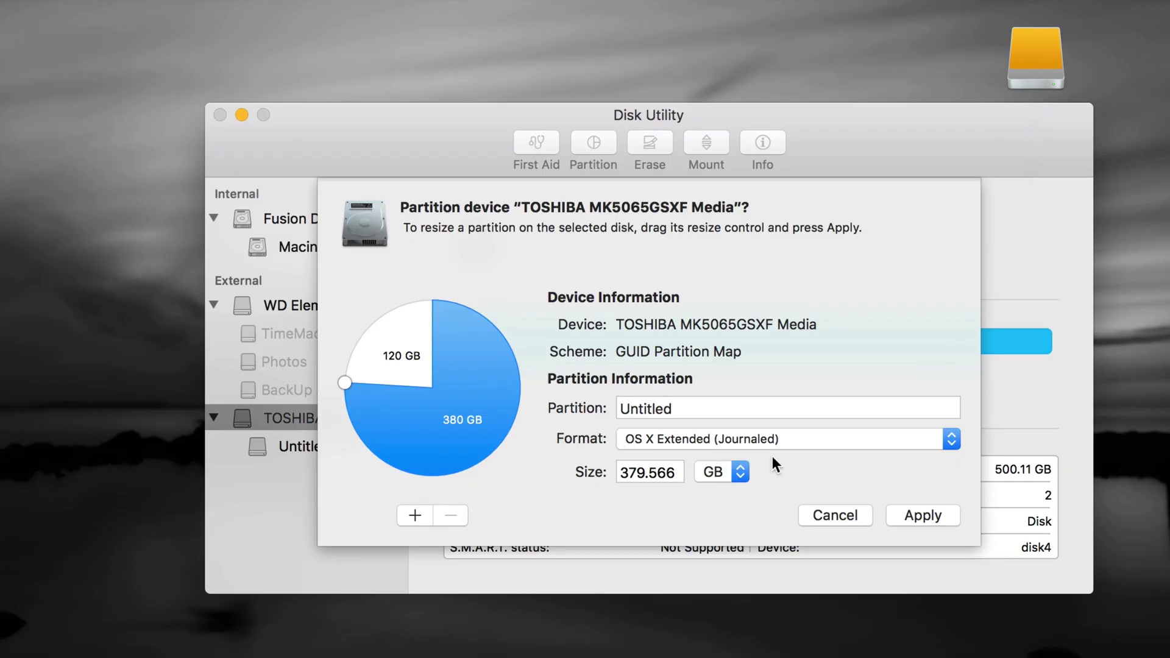
Review both partitions' settings, apply the partition layout to the TOSHIBA disk with details shown, and dismiss the finished operation
click(391, 353)
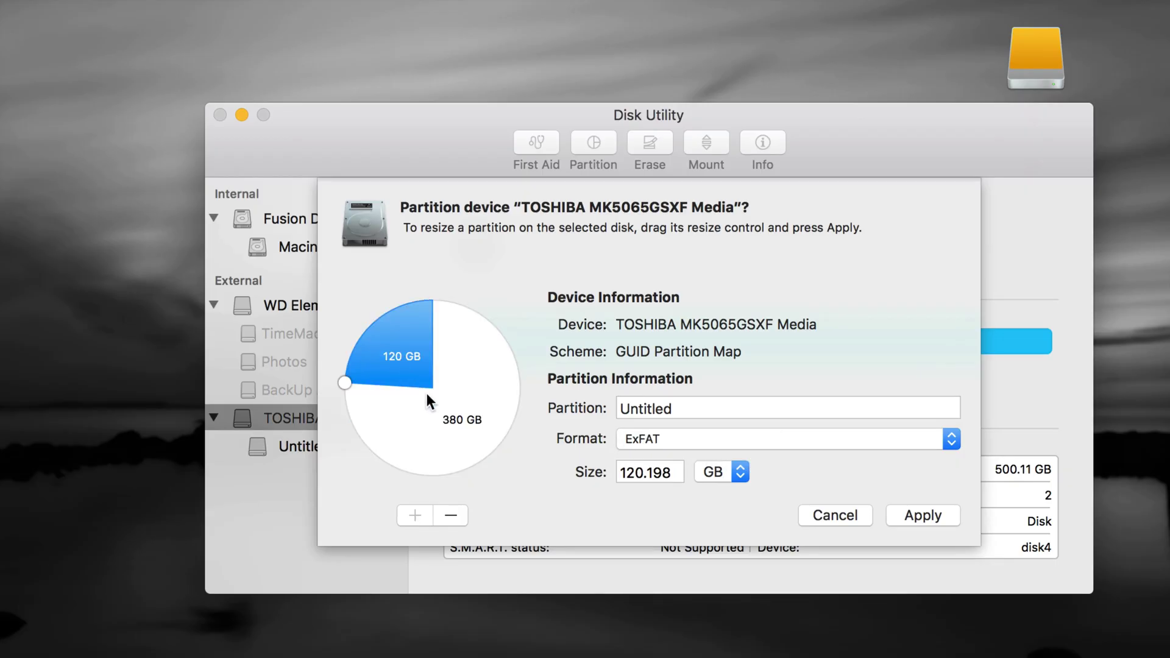
click(472, 419)
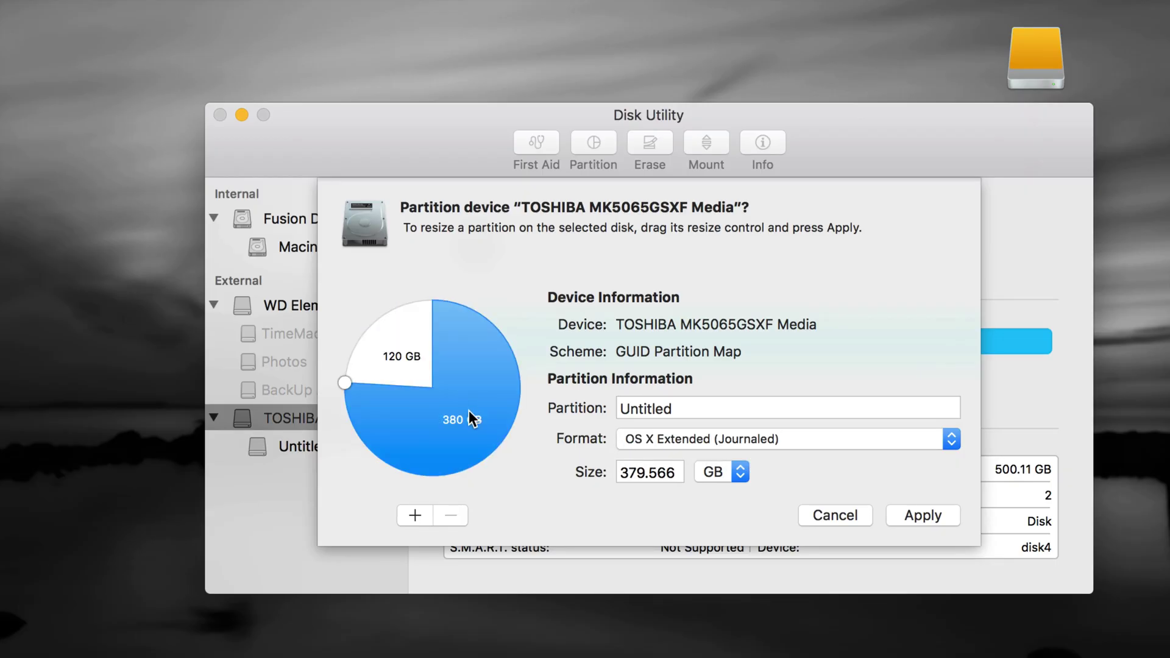
click(897, 517)
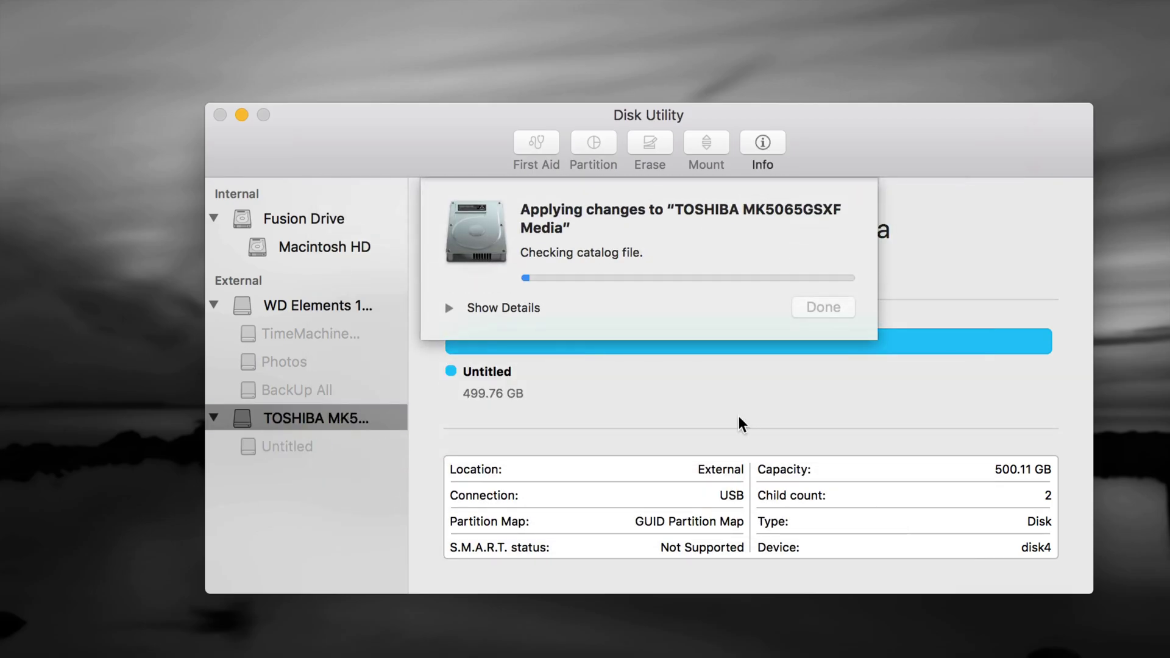
click(448, 307)
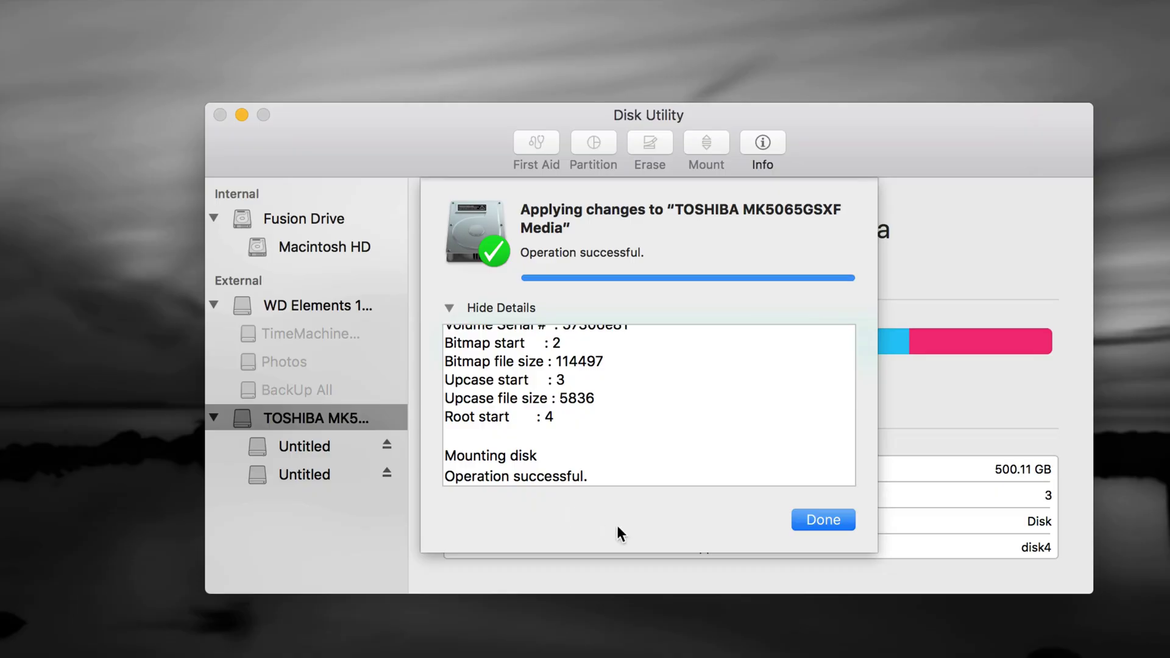
click(823, 520)
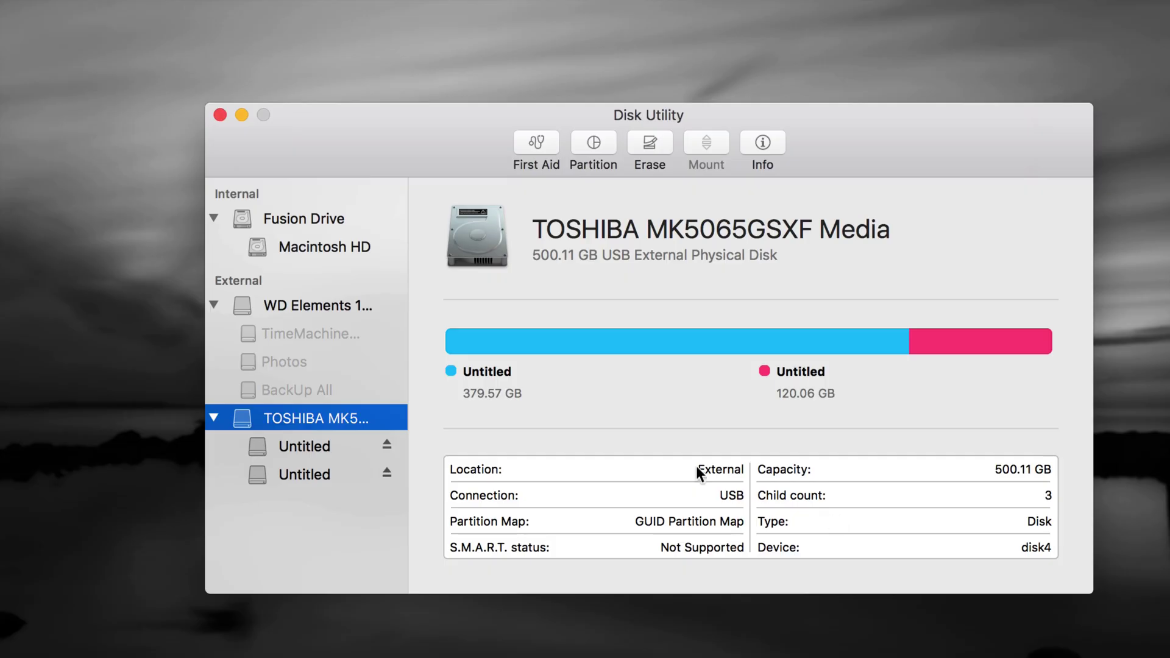
View both new Untitled volumes in Disk Utility and place their desktop icons side by side, clear of its window
click(301, 444)
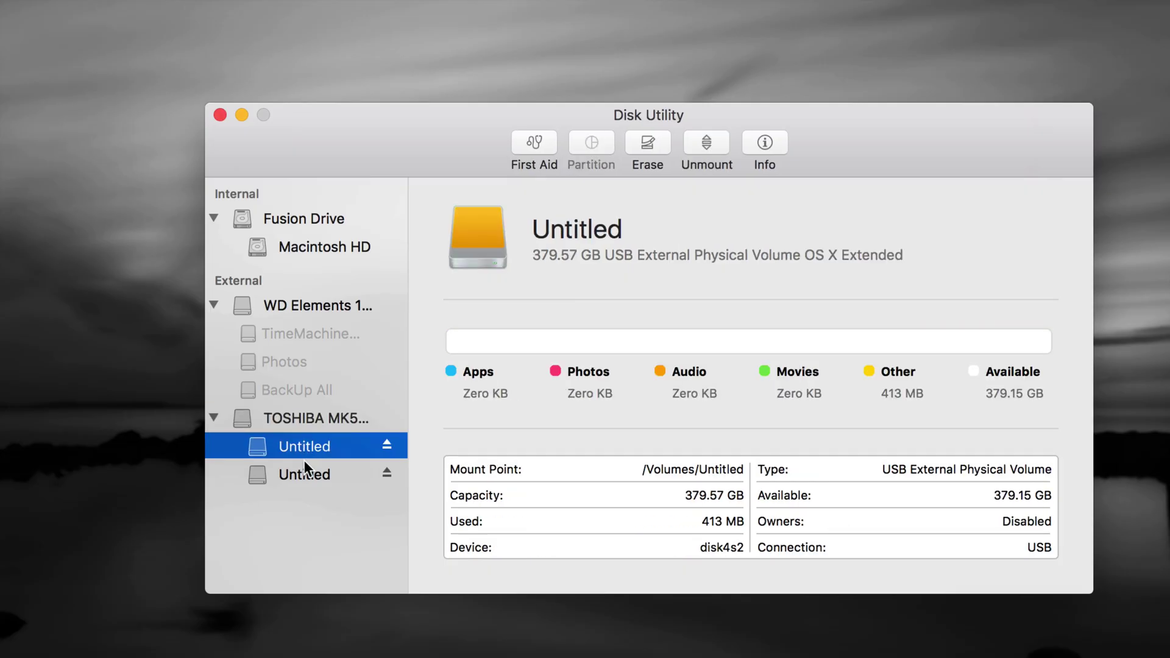
click(304, 460)
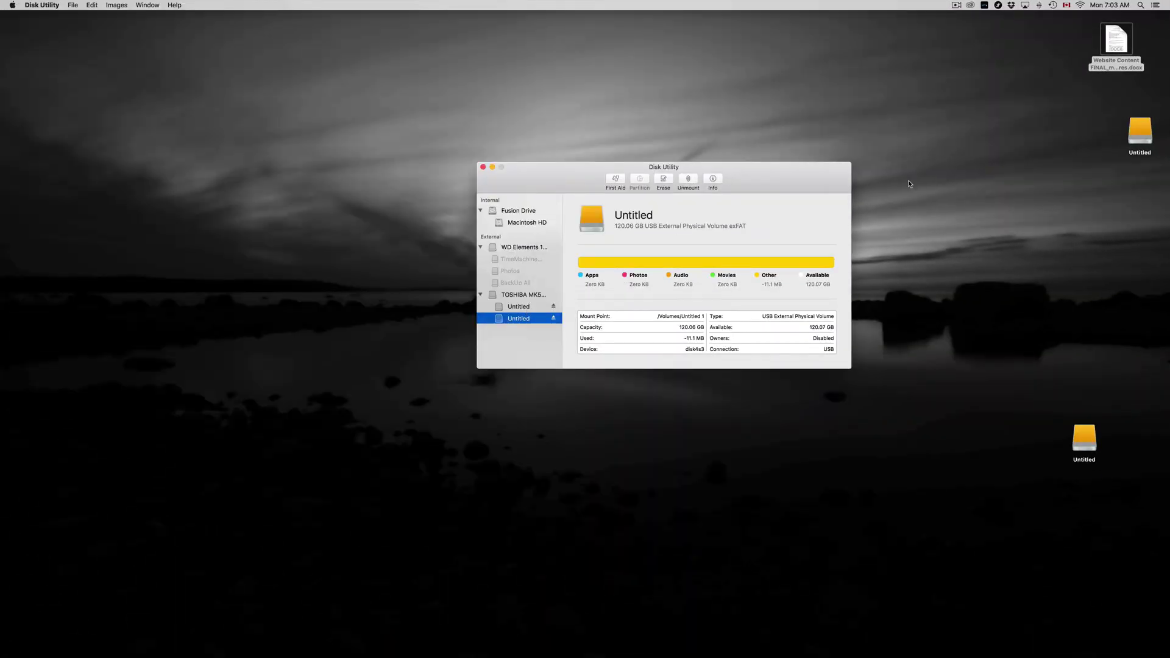
drag(1143, 129, 955, 218)
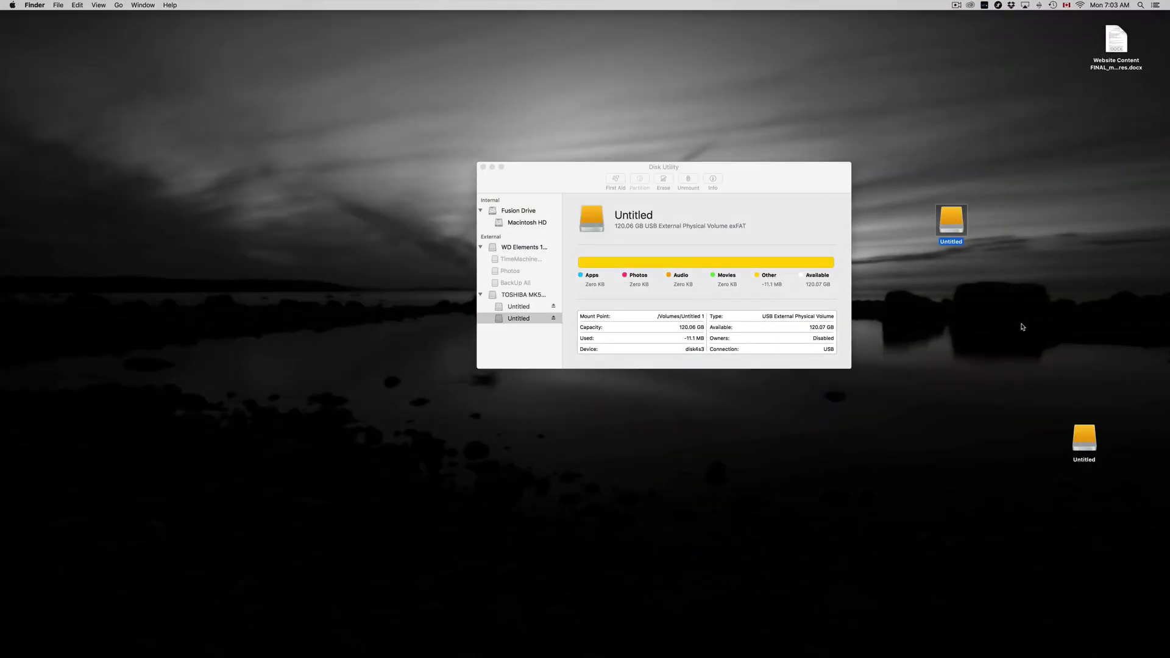
drag(1084, 438, 1005, 227)
drag(700, 167, 556, 185)
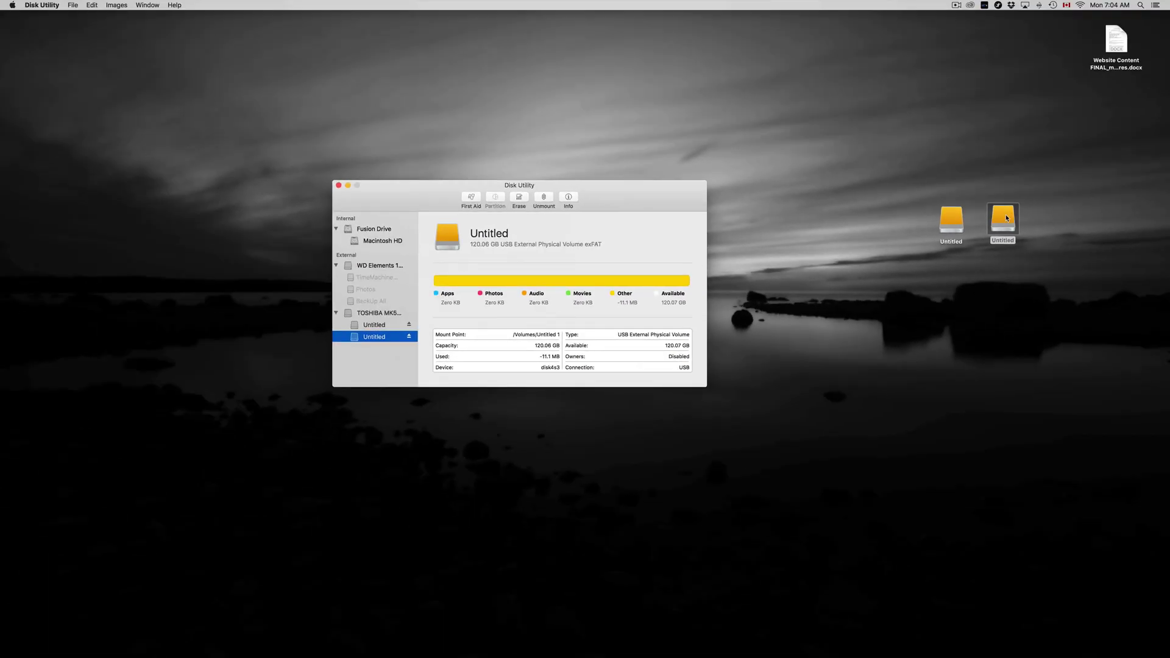
Open the info window of the ExFAT Untitled drive beside the drive icons and check its capacity and format
right_click(1006, 218)
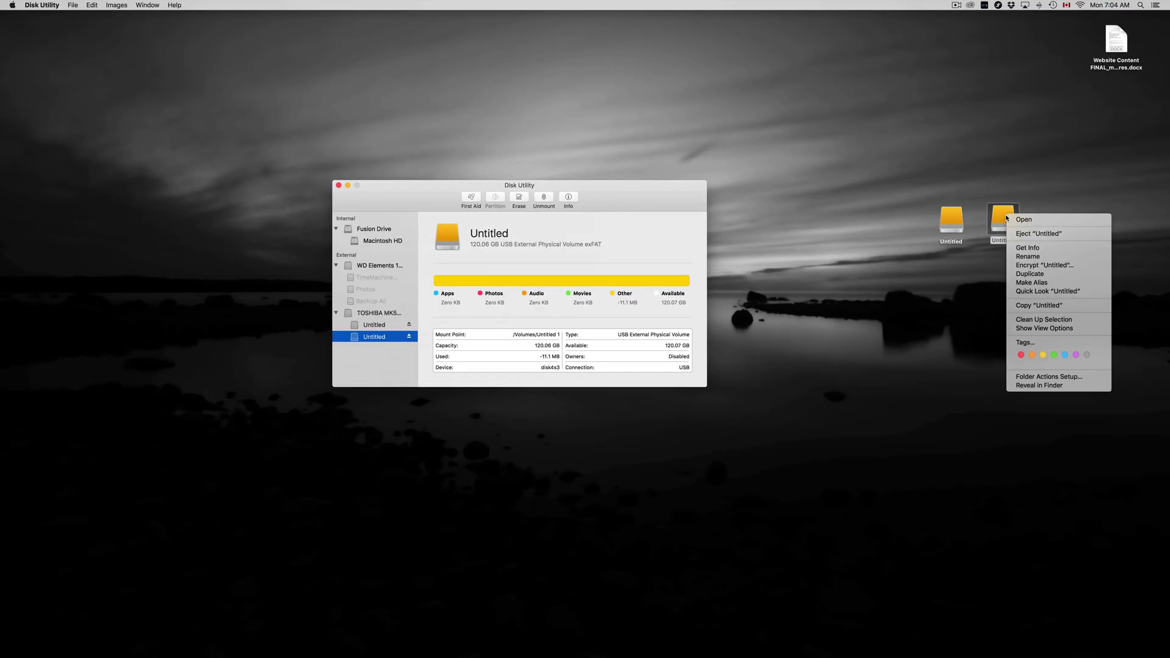
click(1024, 247)
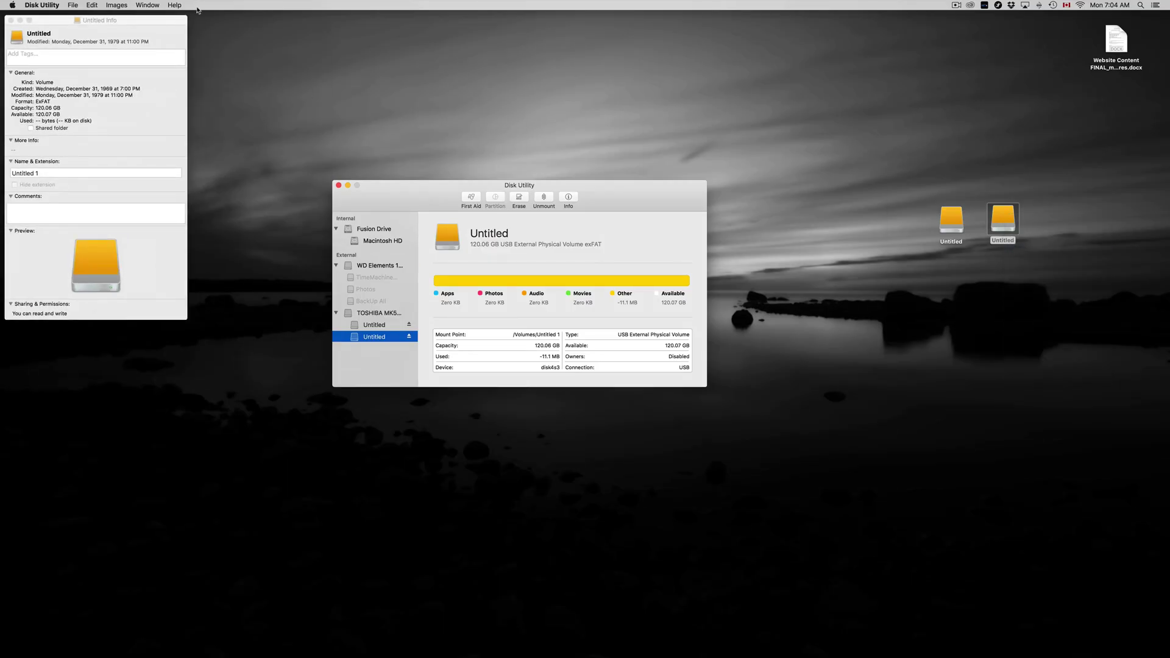
drag(153, 19, 868, 131)
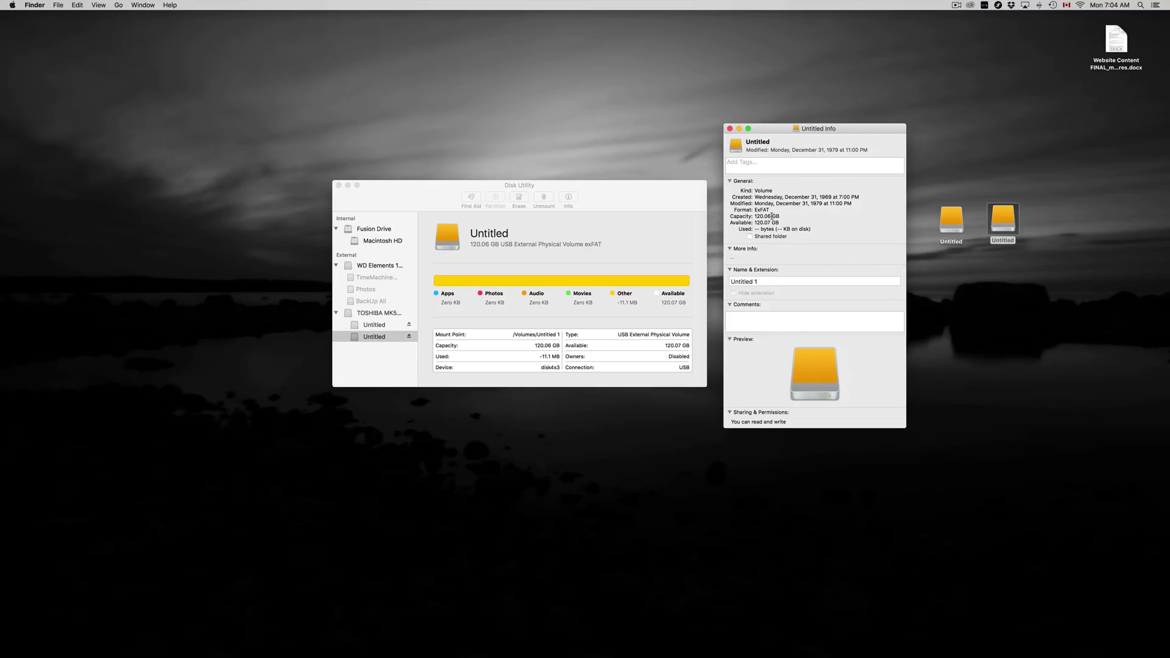
drag(754, 216, 783, 215)
drag(770, 210, 747, 210)
Rename the ExFAT drive as PC in its info window and close that window
click(754, 280)
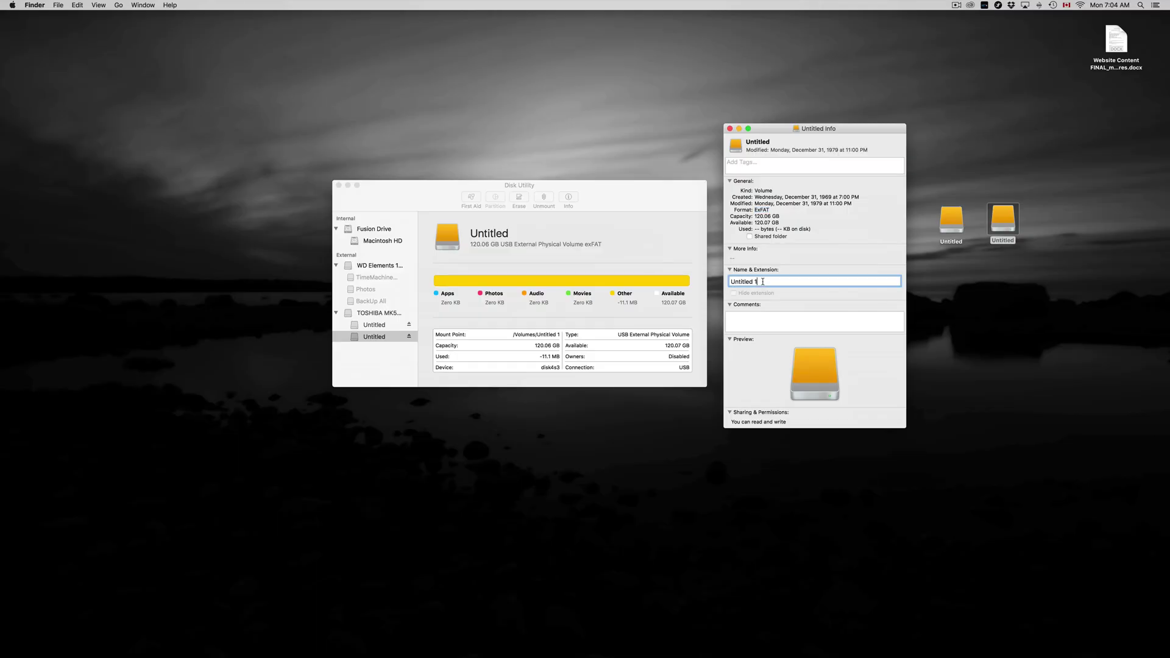
drag(764, 281, 721, 281)
text(PC)
click(963, 319)
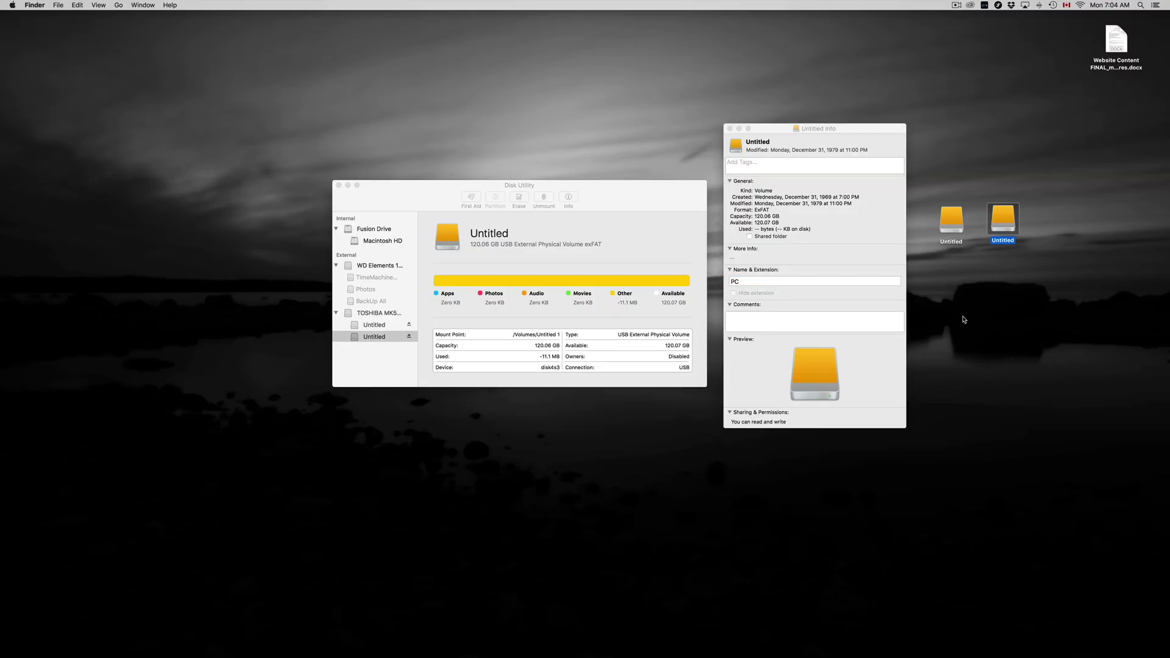
click(729, 129)
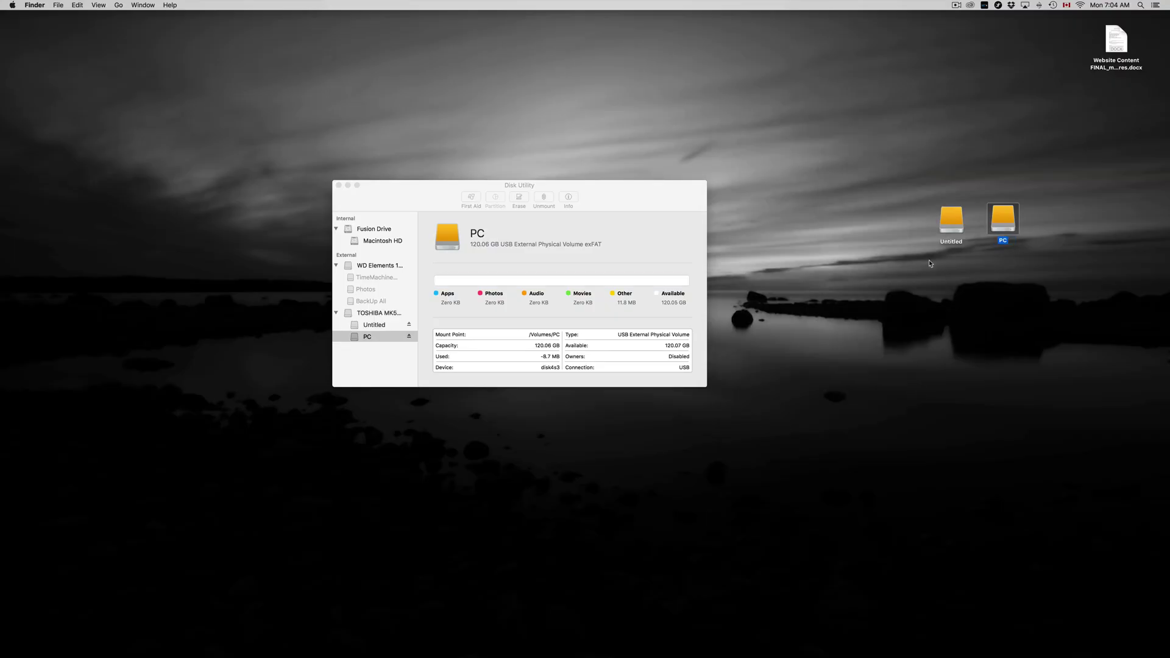
Rename the remaining Untitled drive on the desktop as TimeMachine and move its icon farther from the PC drive
click(957, 245)
click(956, 266)
click(955, 247)
drag(954, 247, 955, 250)
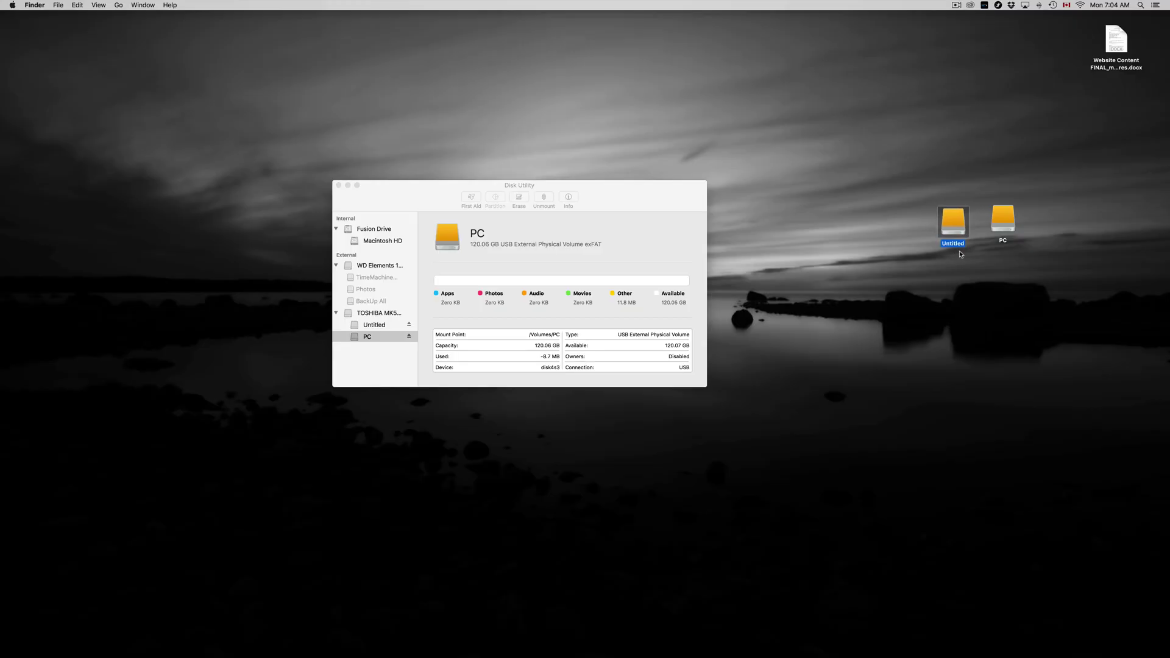
click(959, 254)
click(955, 247)
click(958, 246)
click(957, 244)
text(TimeMachine)
click(959, 274)
drag(967, 230, 940, 237)
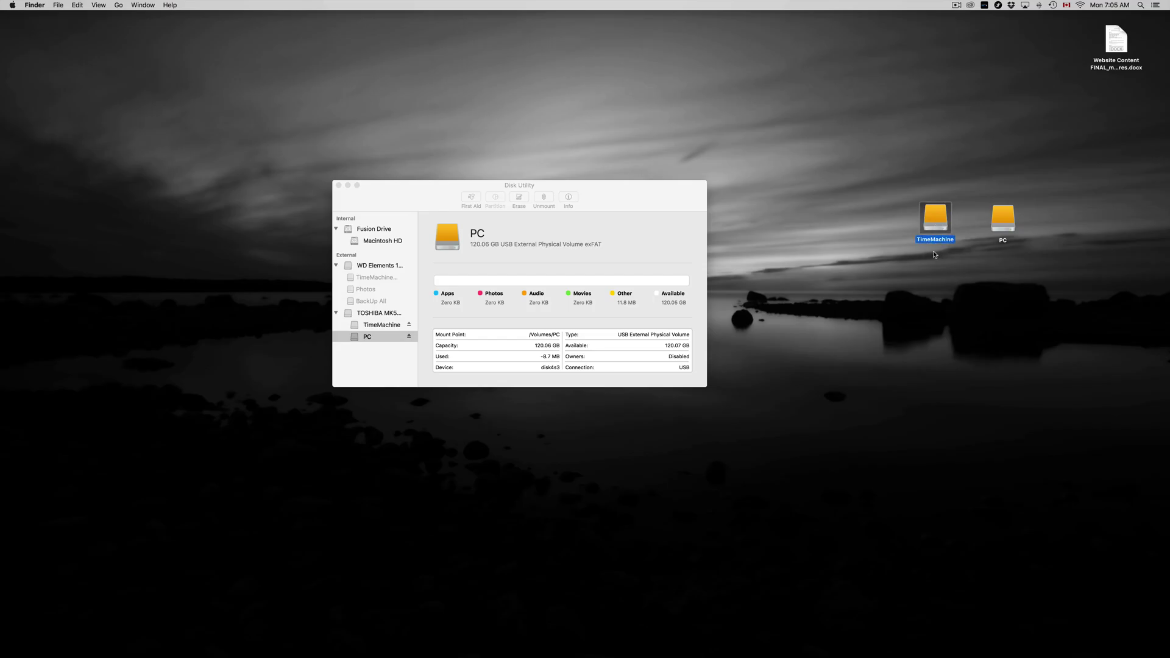
Append NEW to the TimeMachine drive's name on the desktop so it reads TimeMachineNEW
click(935, 255)
click(938, 244)
click(937, 240)
key(Right)
text(NEW)
click(931, 290)
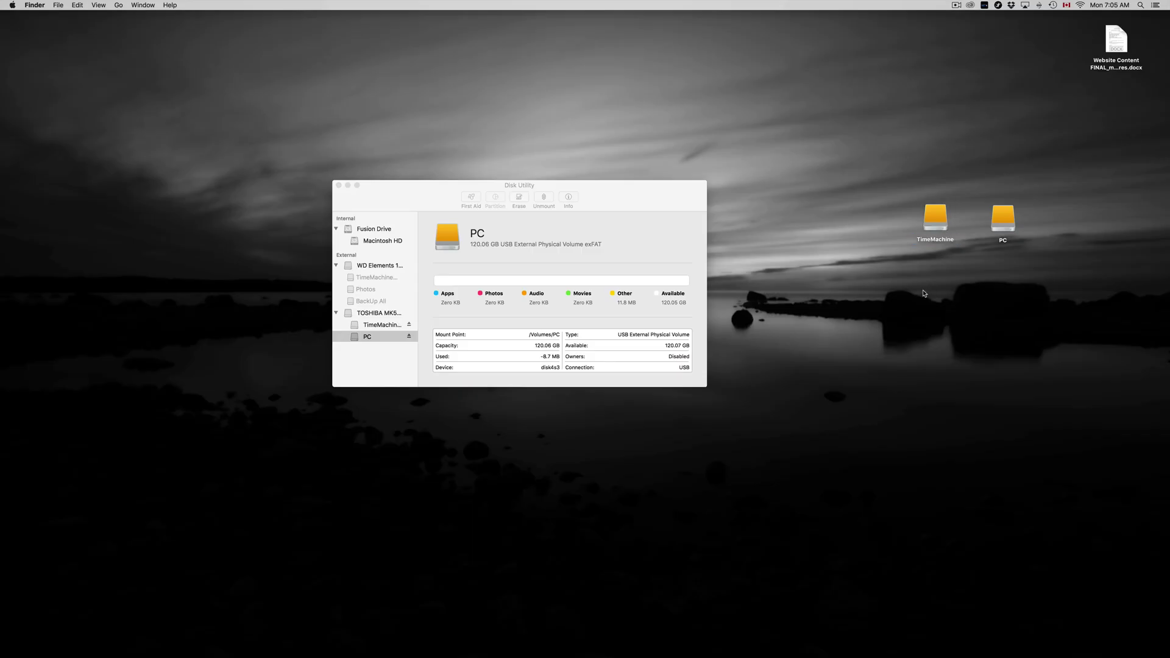
Reposition the TimeMachineNEW and PC drive icons on the desktop so their names sit clearly apart
click(932, 241)
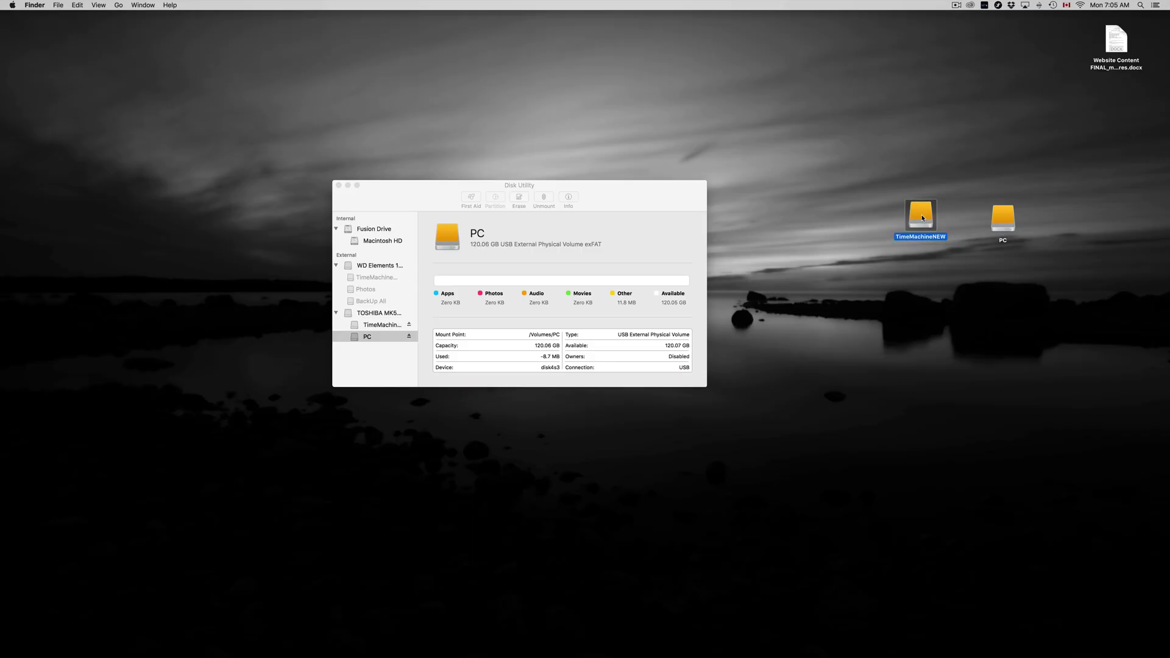
drag(991, 221, 997, 220)
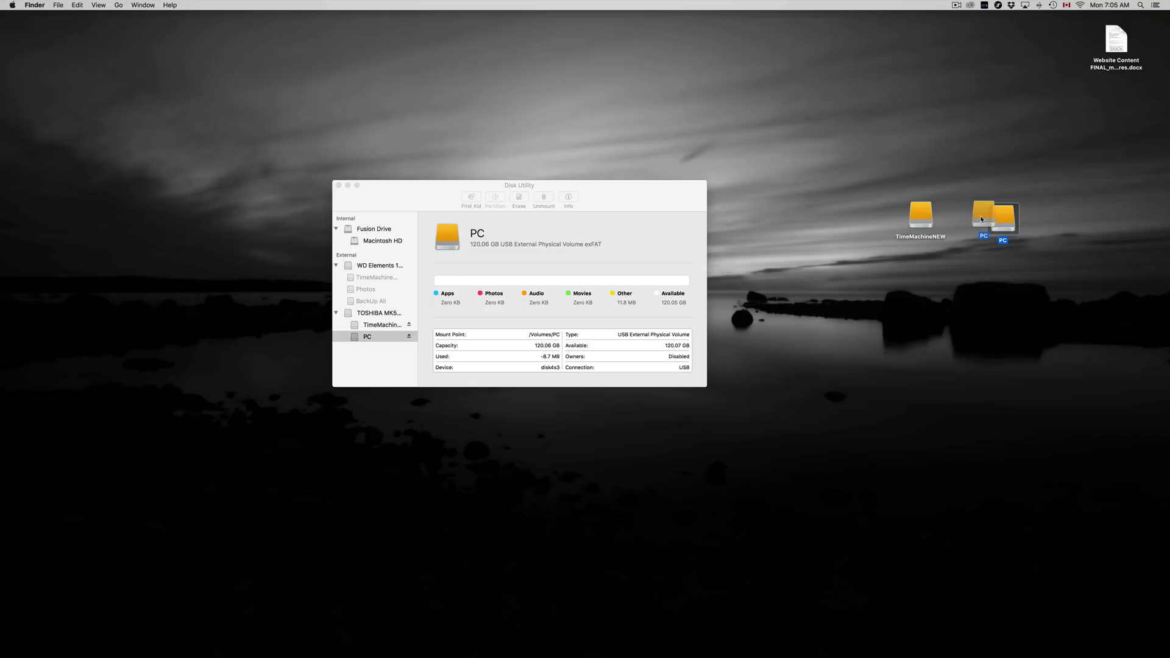
click(963, 254)
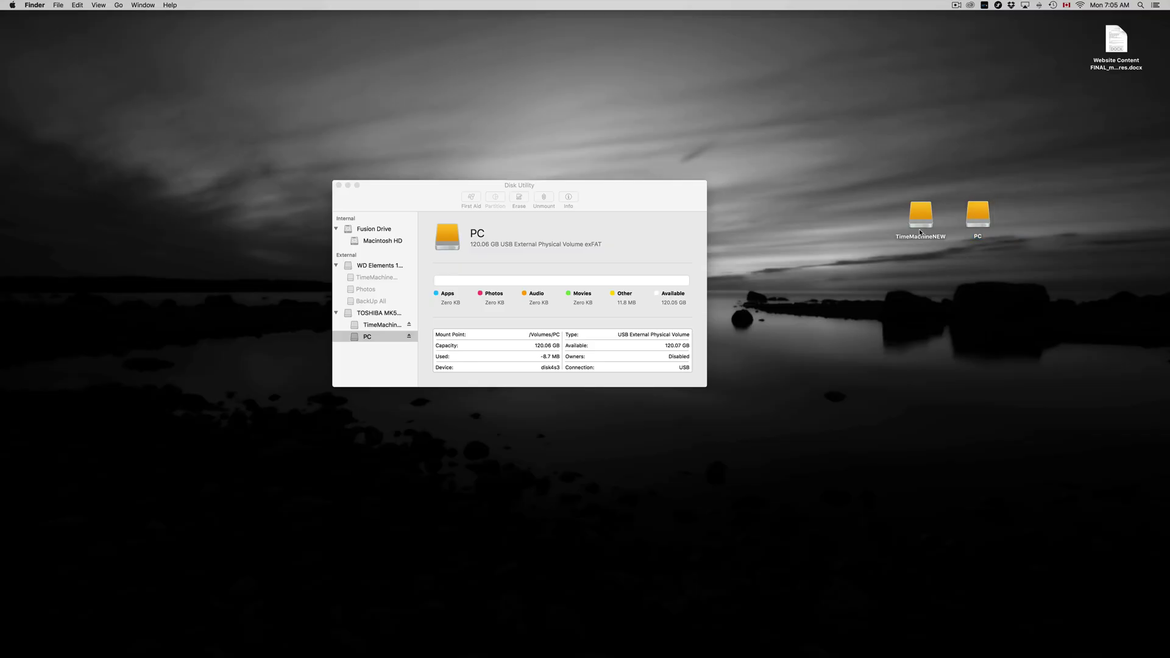
drag(927, 227, 919, 232)
Open the PC drive, move its window below the drive icons, and copy the Website Content document from the desktop into it
click(974, 219)
double_click(975, 218)
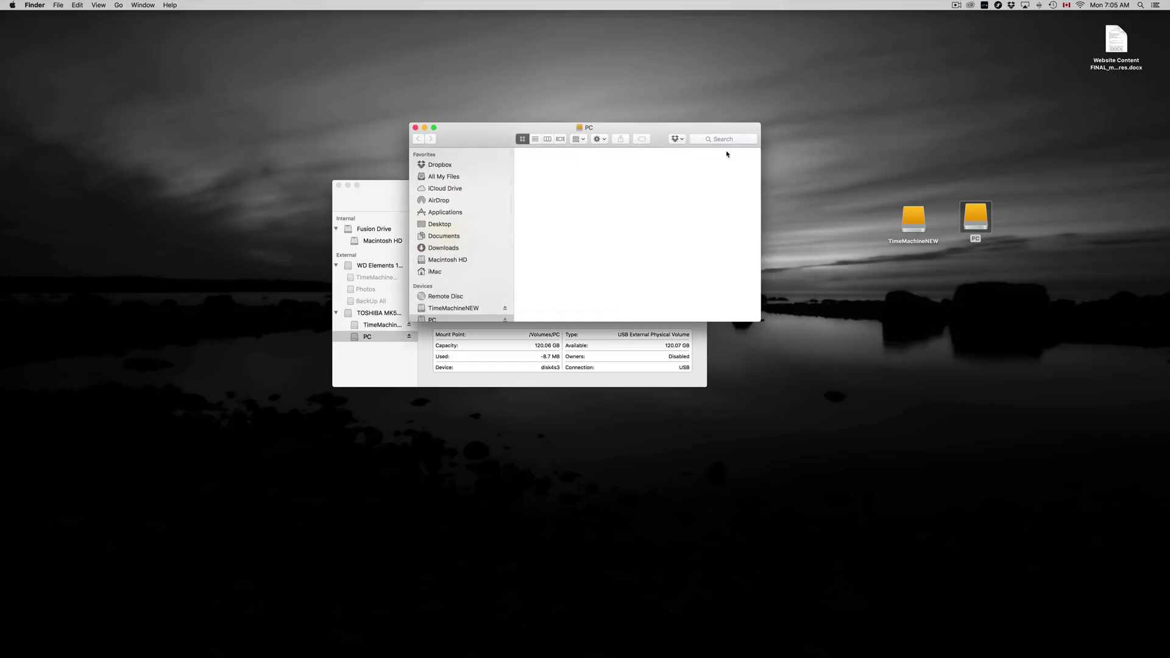
drag(691, 131, 918, 293)
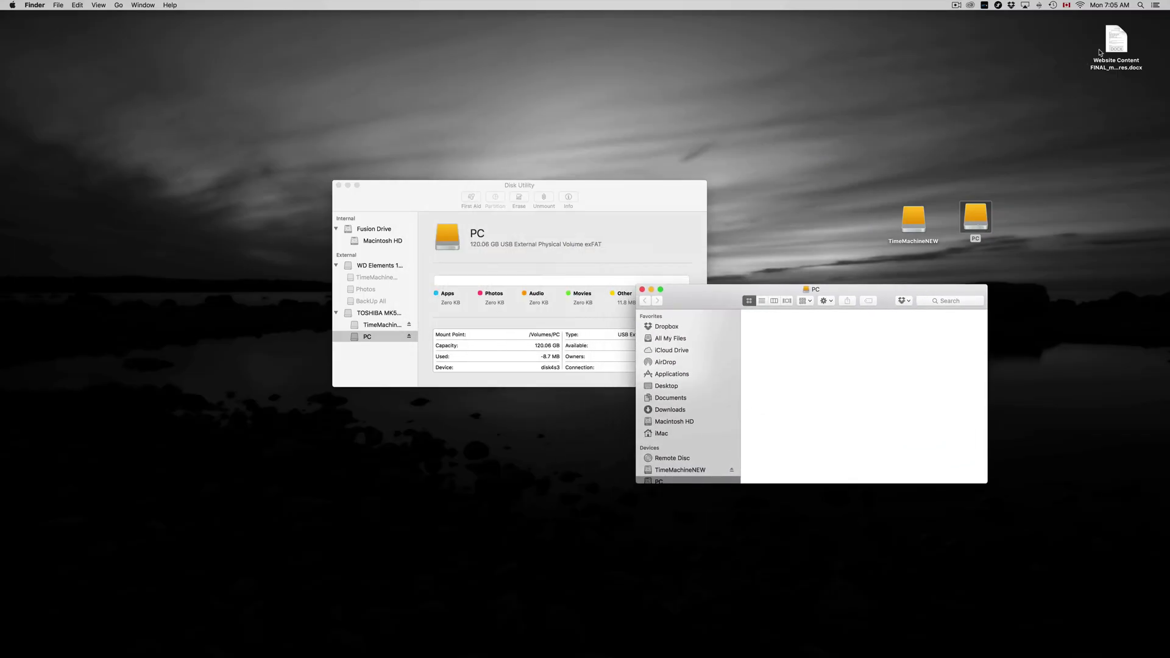
drag(1100, 53, 806, 338)
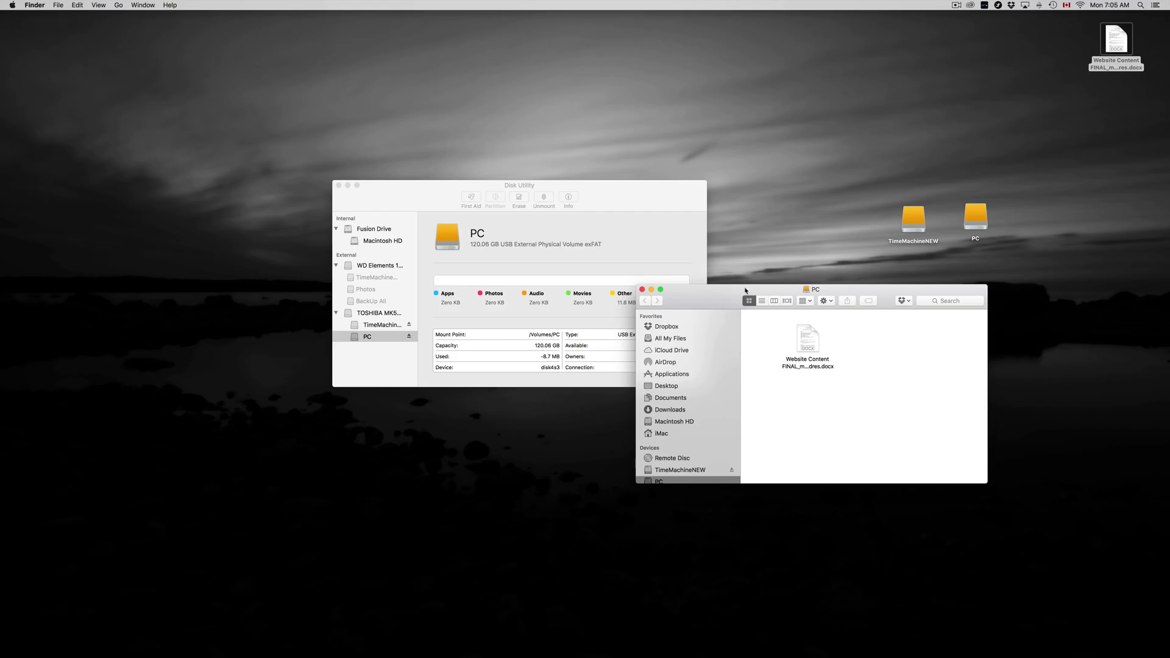
Open the TimeMachineNEW drive, compare its contents with the PC drive's window, and close both drive windows
double_click(912, 223)
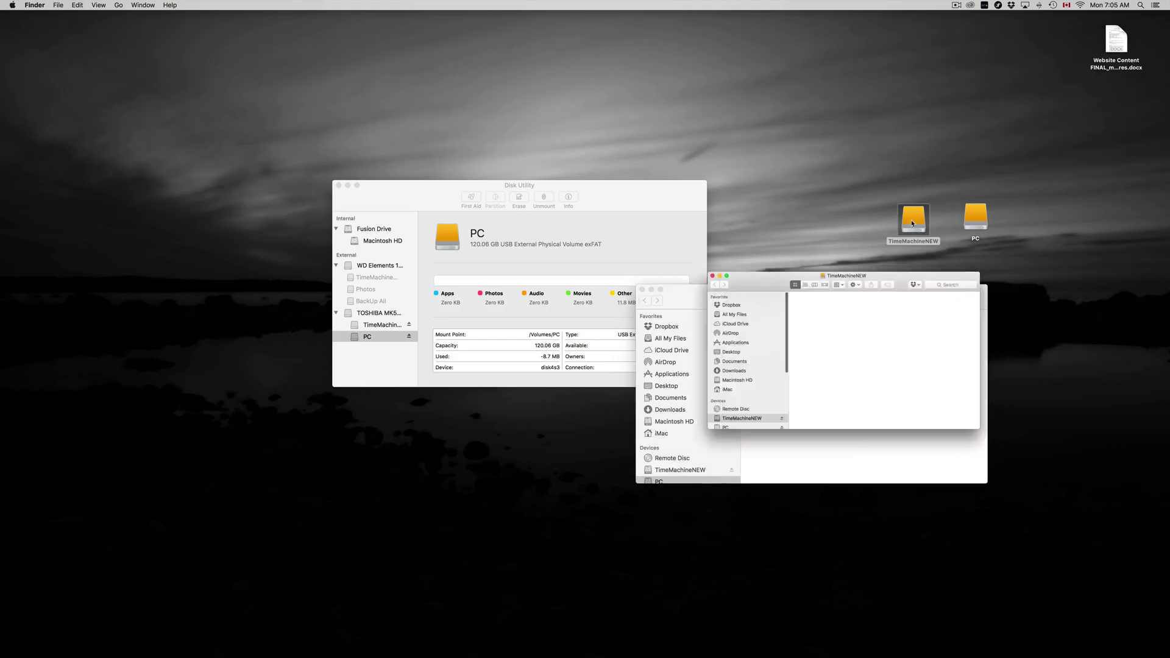
drag(725, 300, 816, 389)
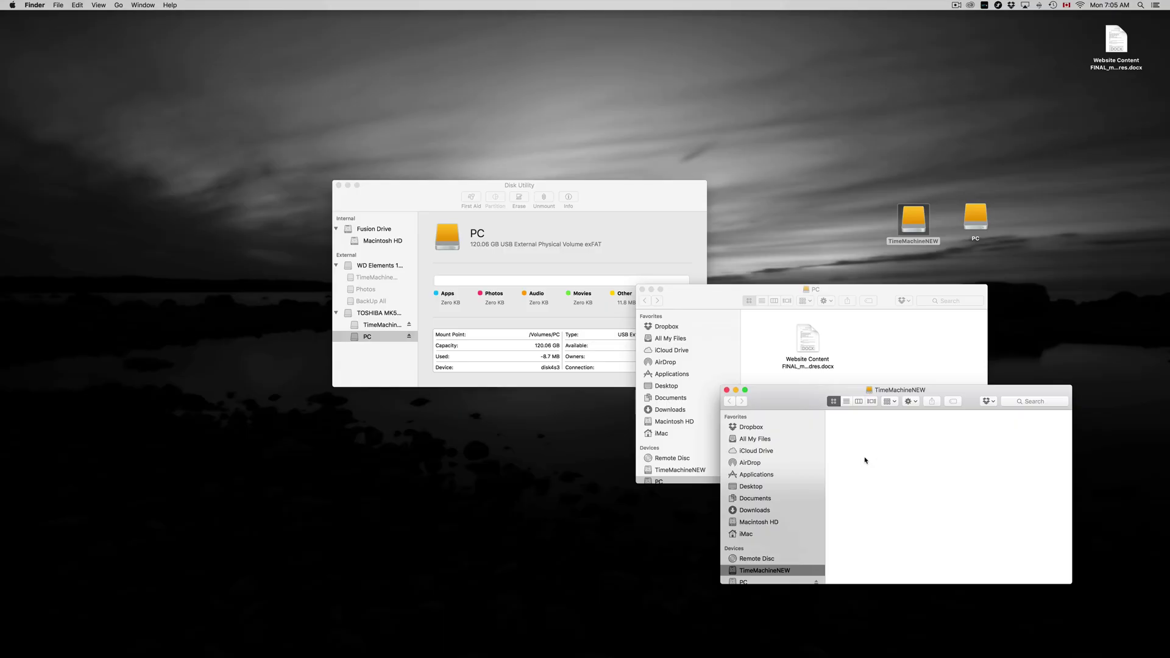
alt+click(639, 288)
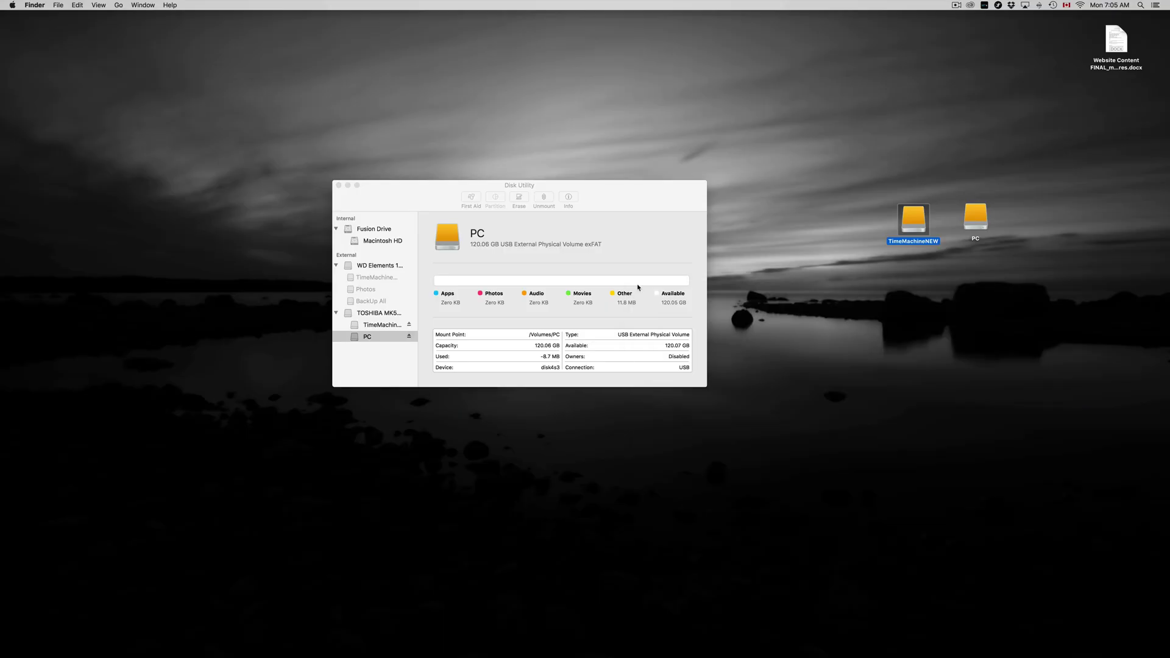
Close Disk Utility and shift the TimeMachineNEW drive icon slightly upward on the desktop
drag(613, 220, 692, 266)
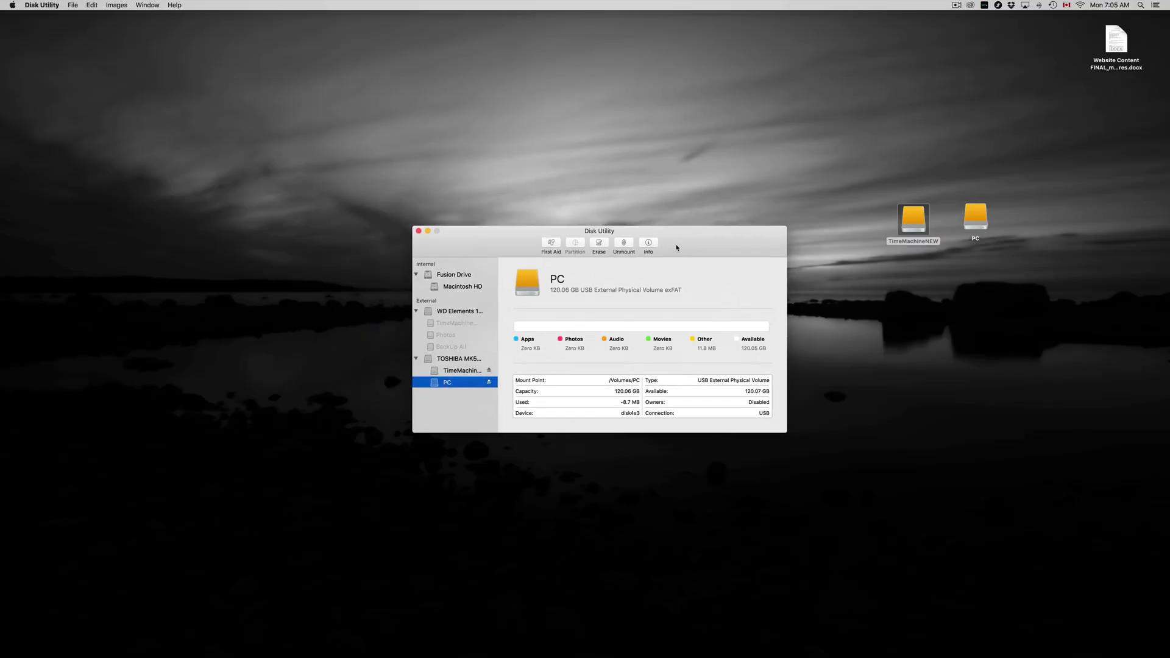
click(418, 231)
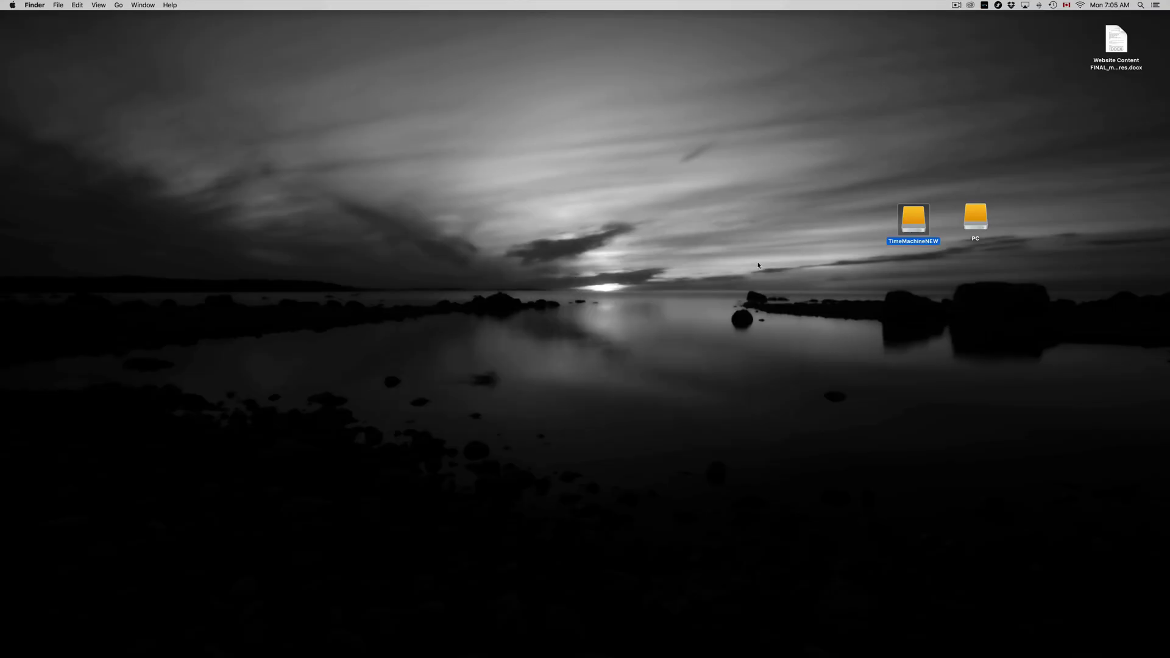
drag(910, 216, 910, 217)
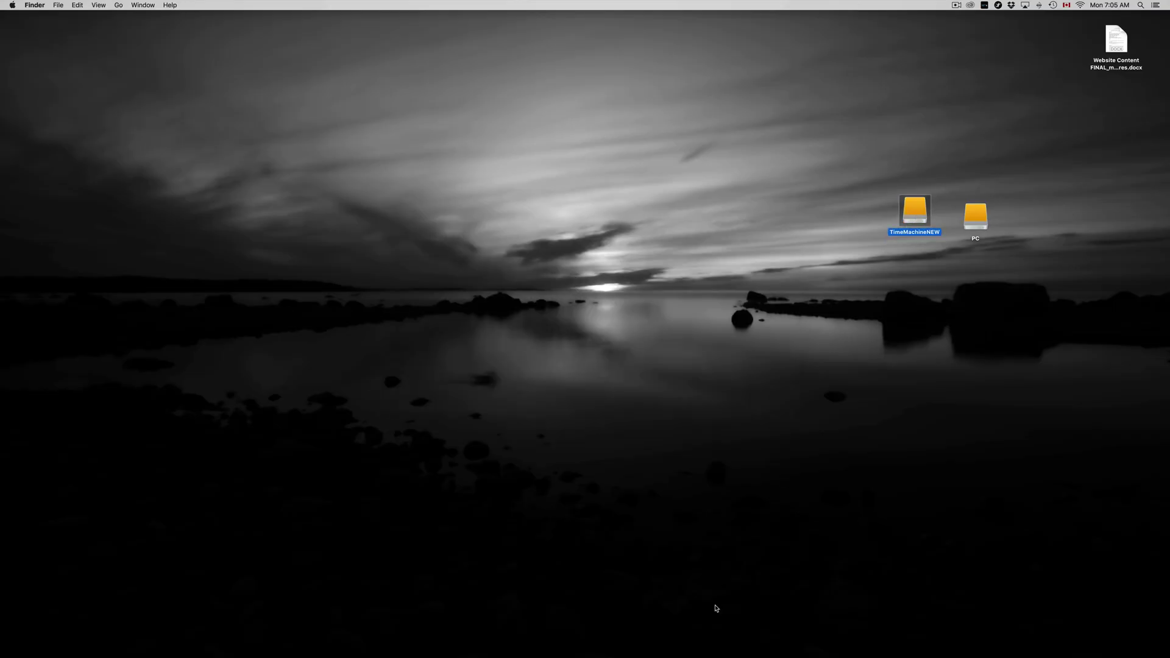
Switch to System Preferences, move its window beside the desktop drive icons, and open the Time Machine settings
mouse_move(713, 656)
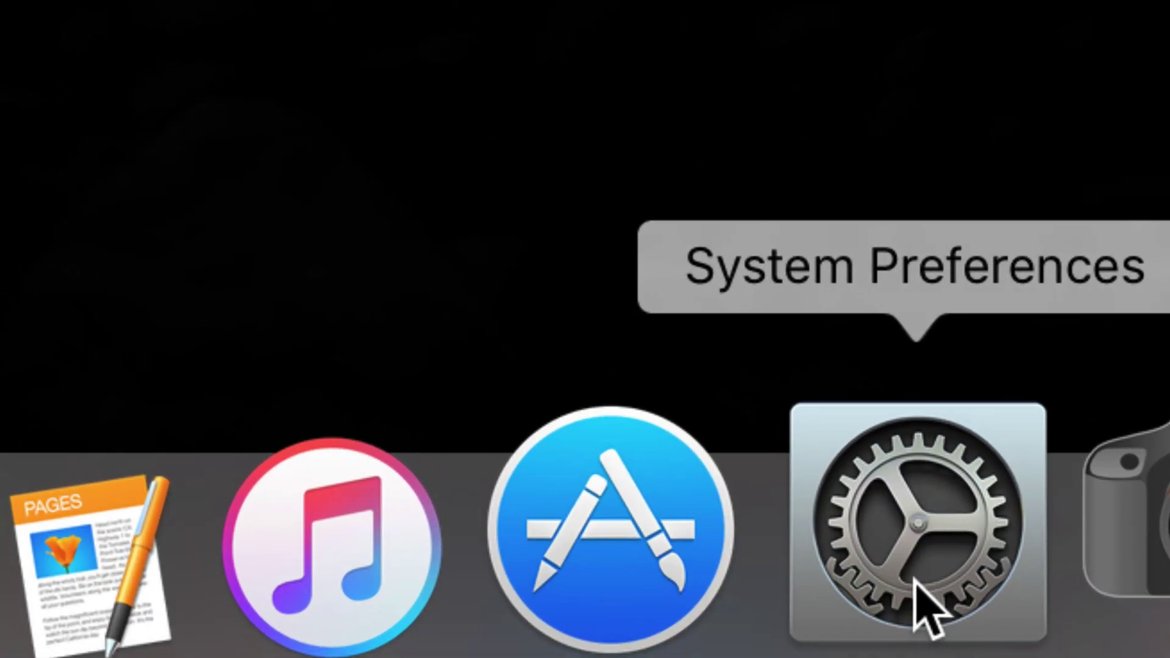
click(915, 579)
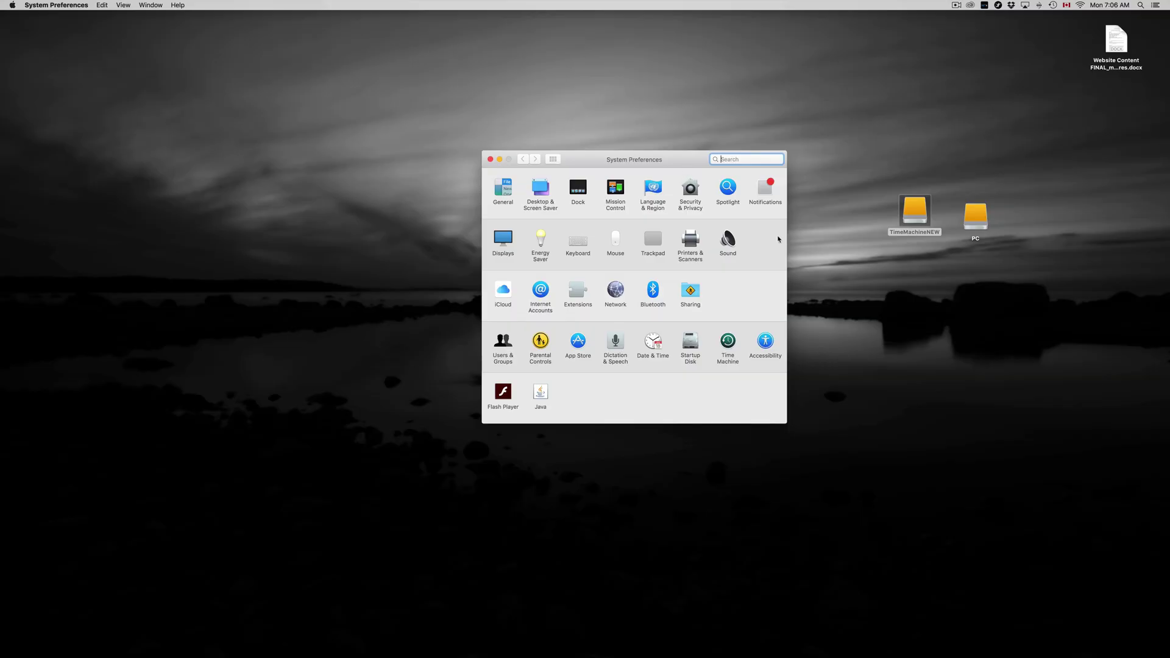
drag(651, 168, 907, 224)
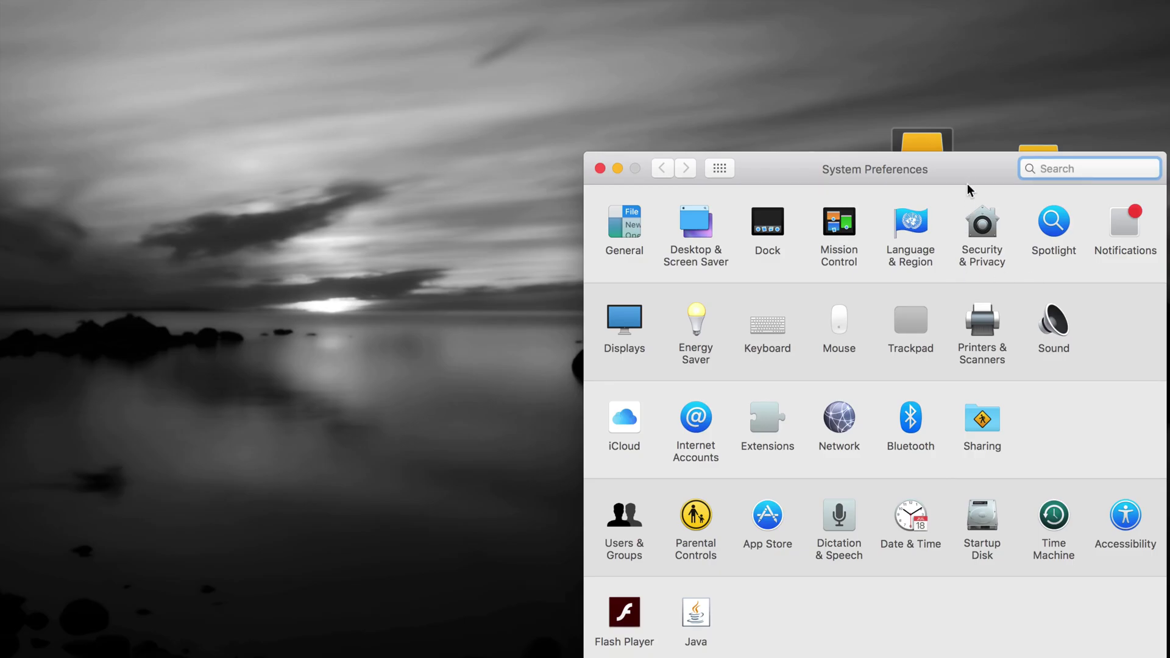
drag(967, 178, 859, 132)
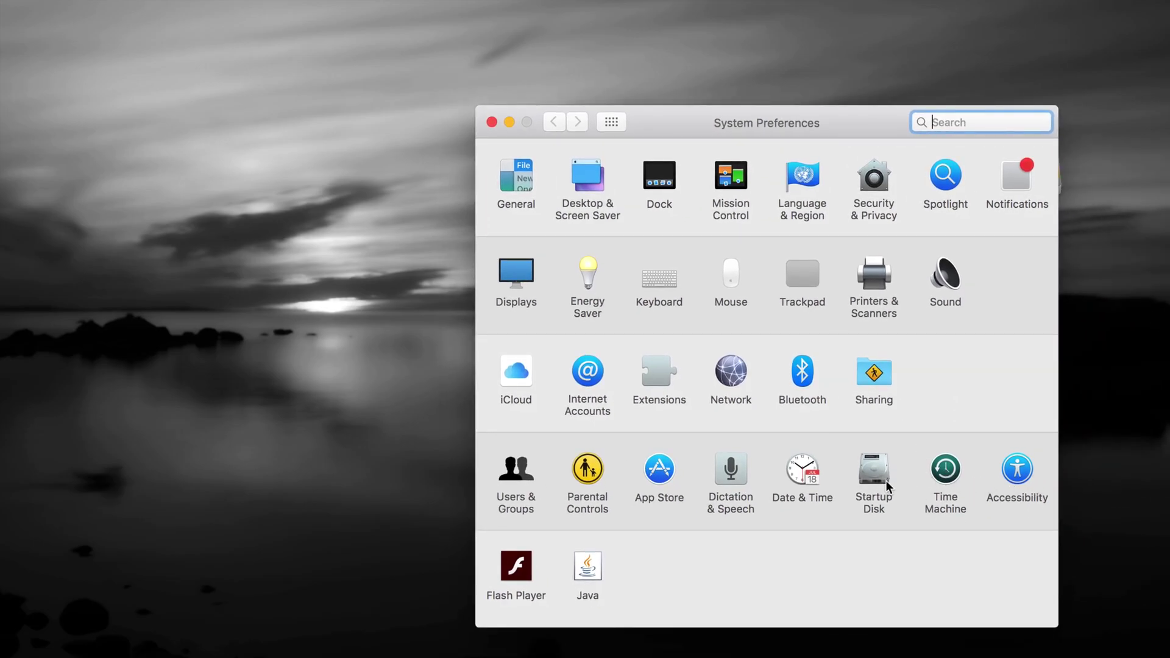
click(943, 474)
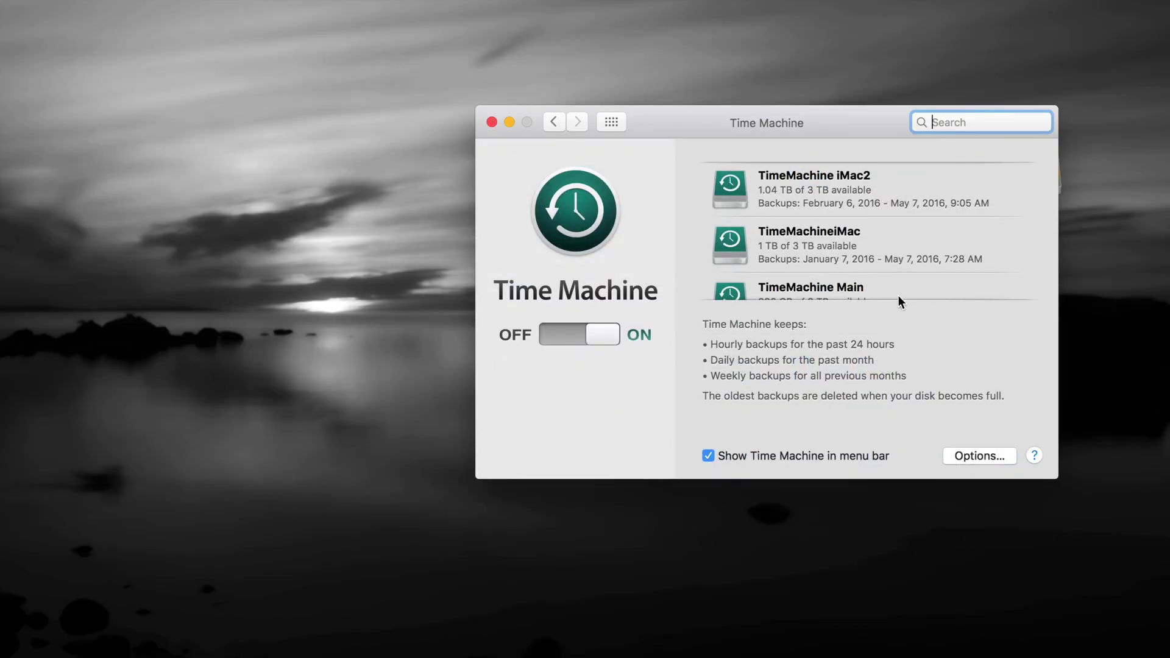
Add the TimeMachineNEW drive as a Time Machine backup disk without encrypting backups, and check it in the backup disk list
scroll(869, 267, down, 5)
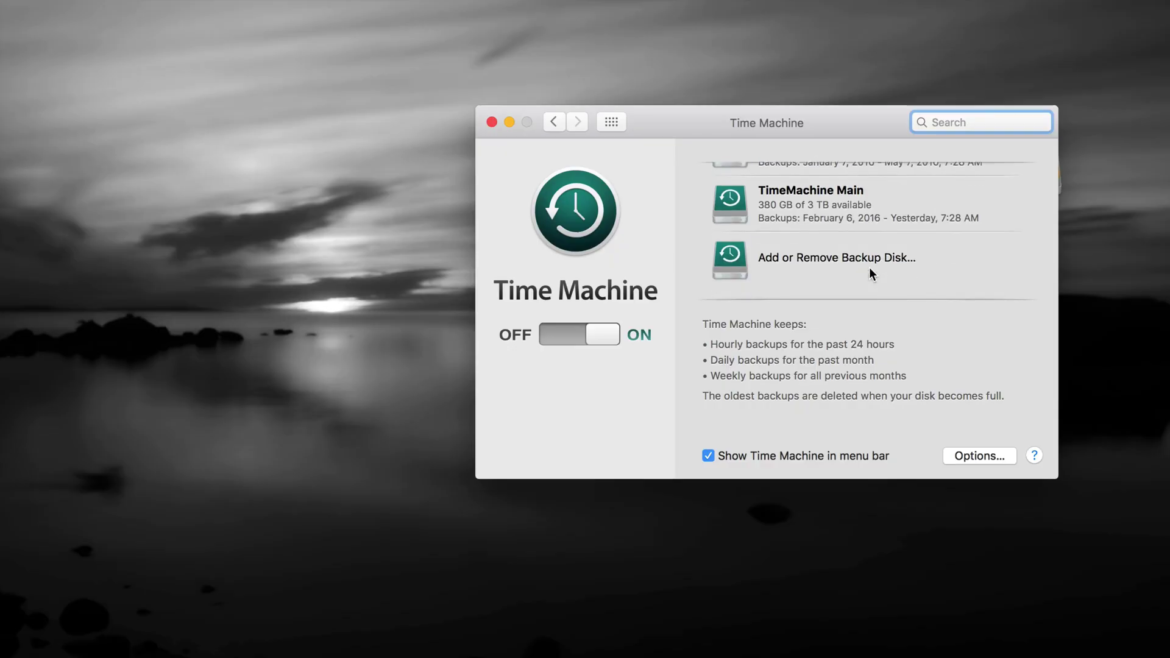
scroll(870, 269, up, 4)
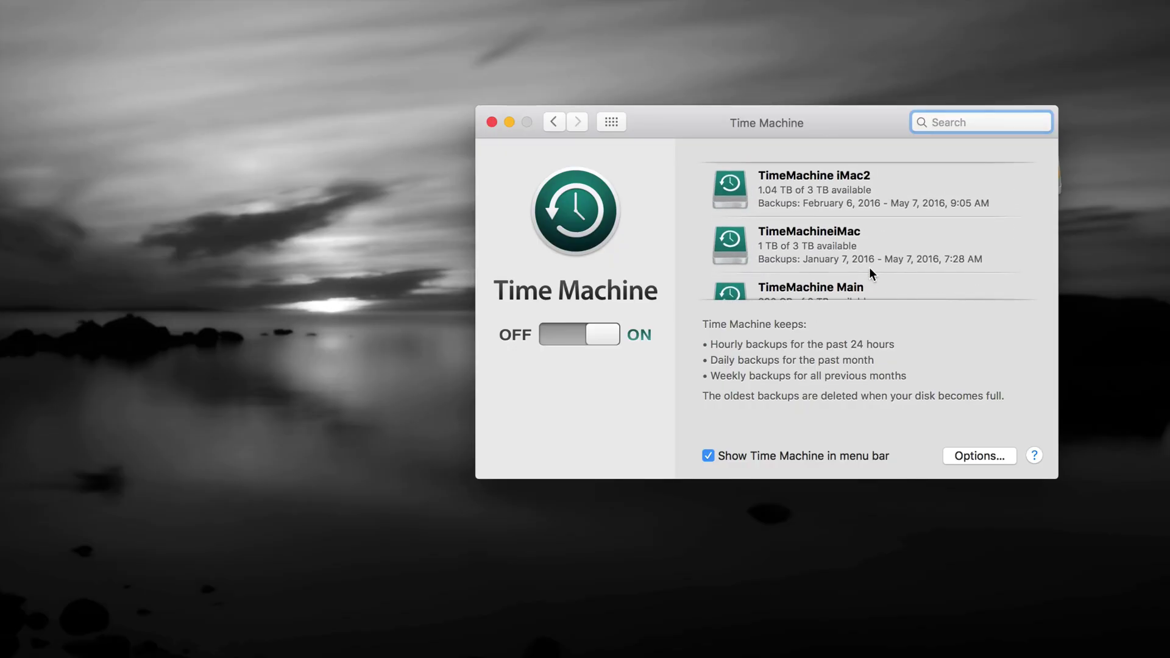
scroll(869, 269, down, 4)
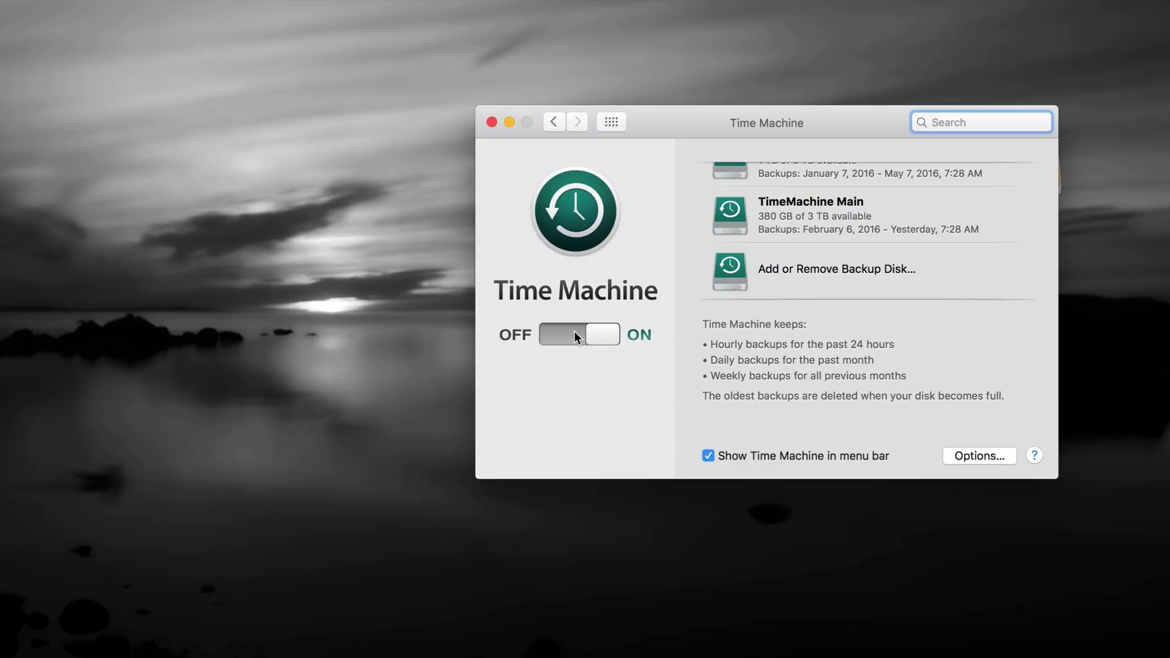
click(802, 269)
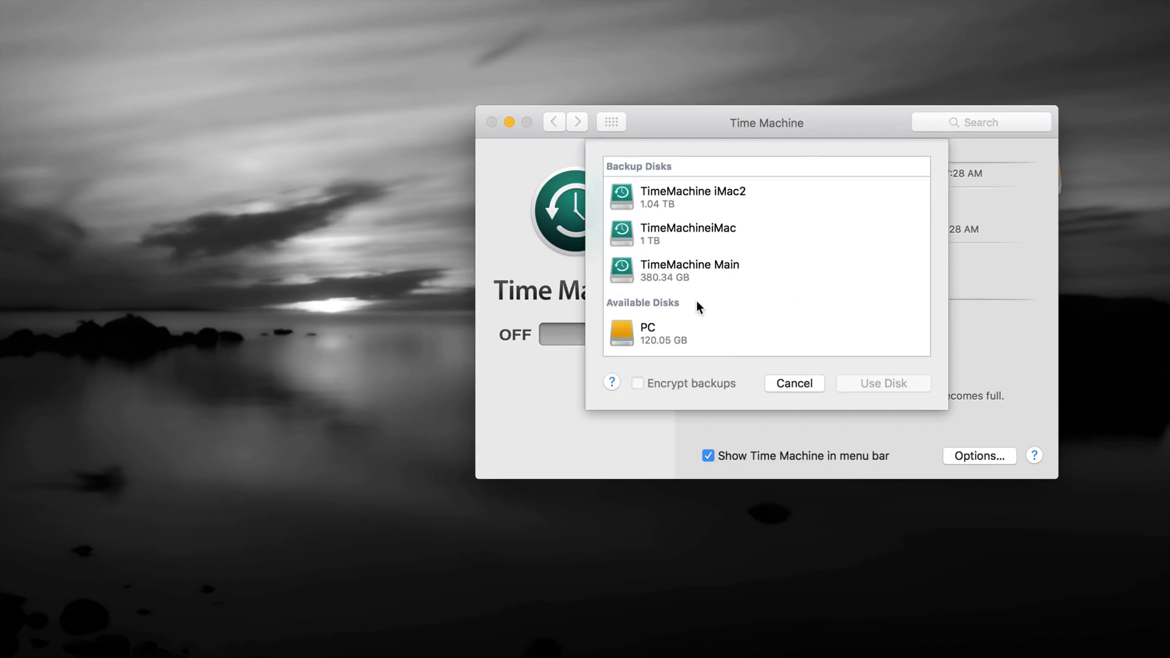
scroll(696, 301, down, 4)
scroll(696, 301, up, 2)
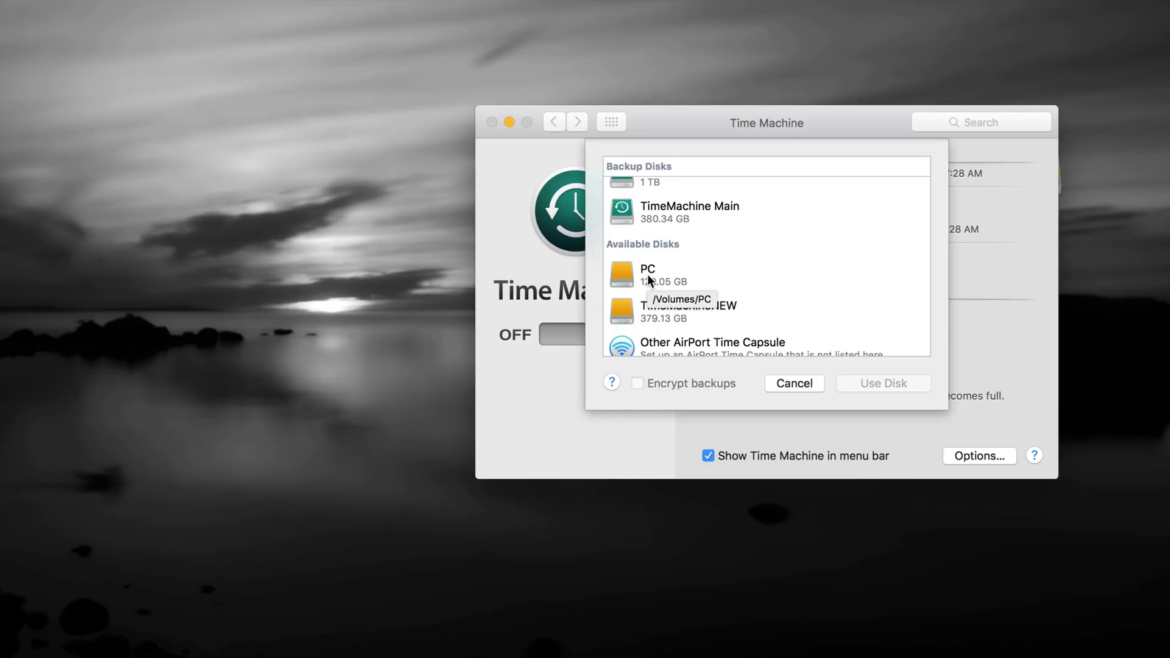
click(679, 312)
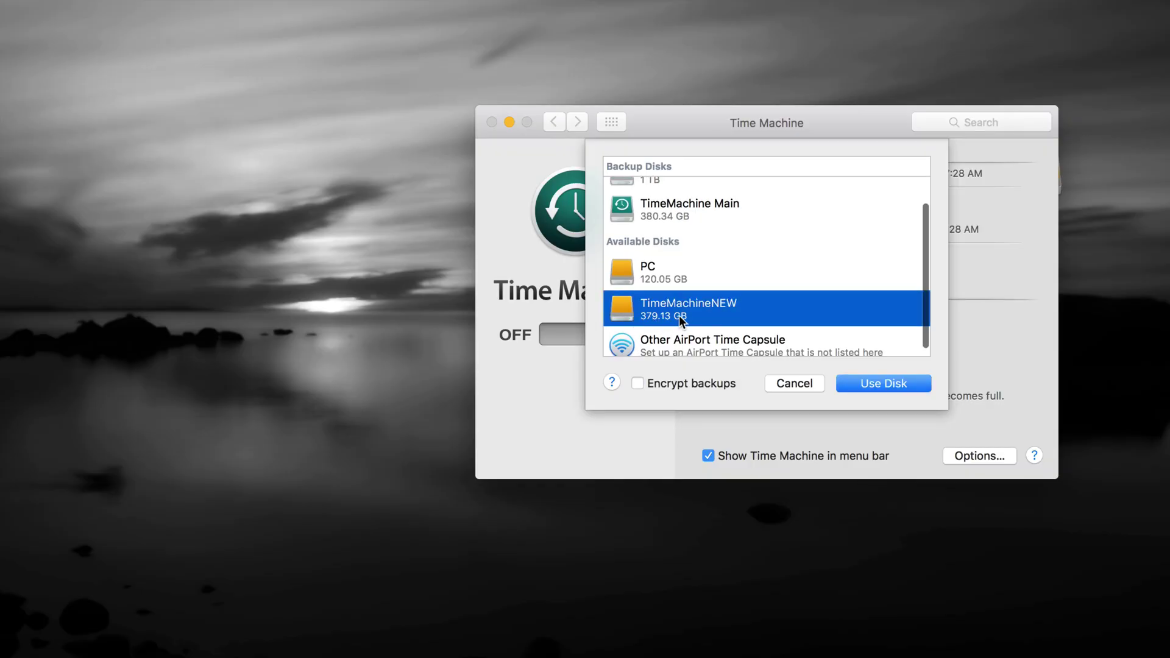
click(870, 382)
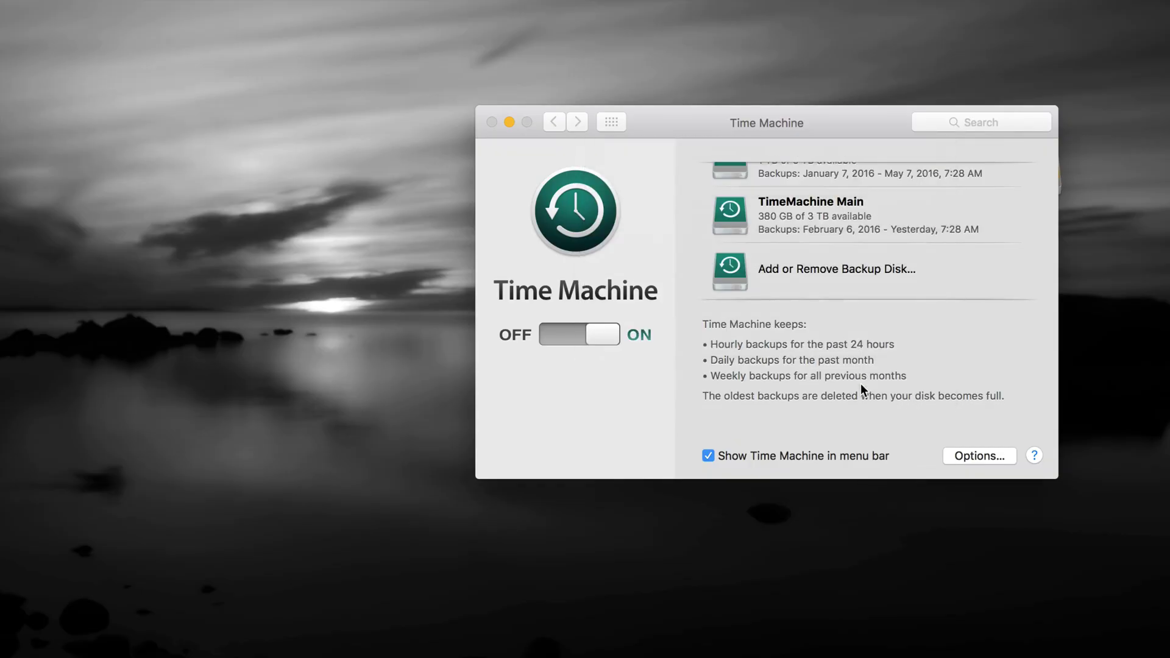
scroll(891, 272, down, 3)
scroll(890, 271, up, 5)
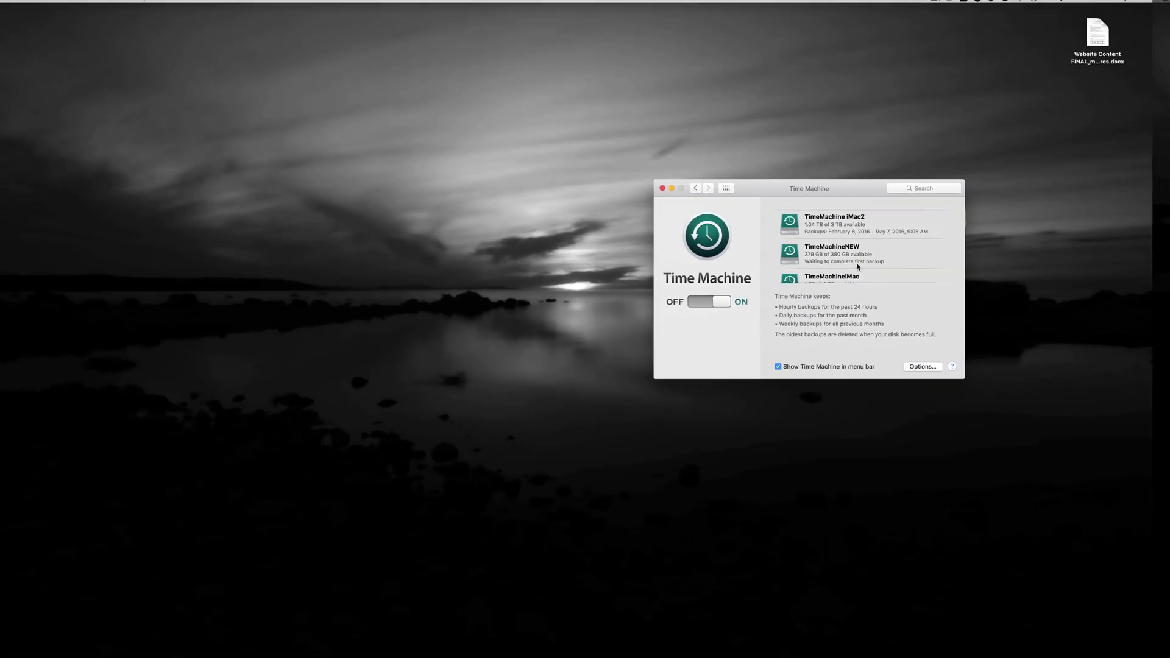
Move the Time Machine settings window clear of the drive icons and check the latest backup and commands in the Time Machine status menu
drag(881, 198, 756, 171)
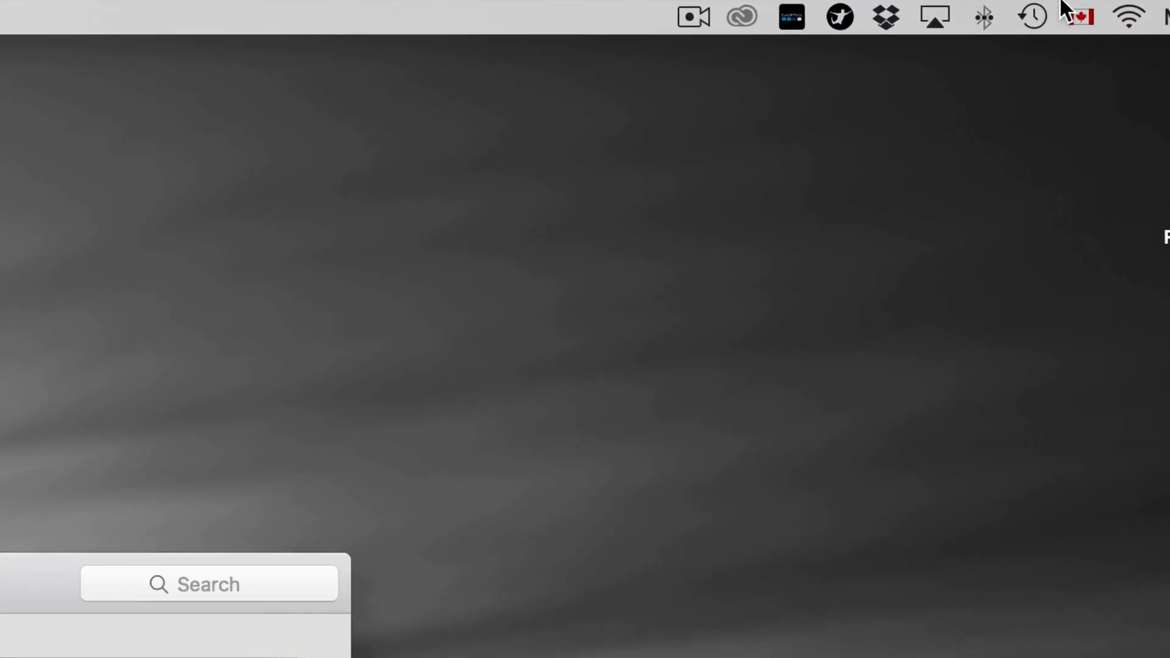
click(1038, 14)
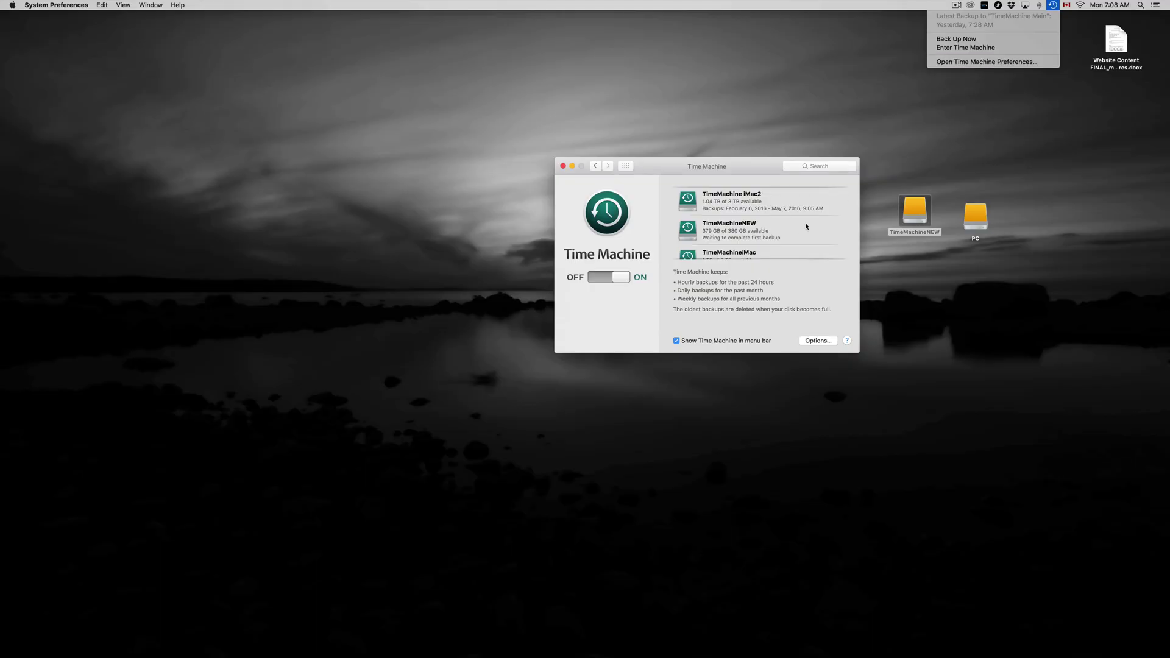
key(Escape)
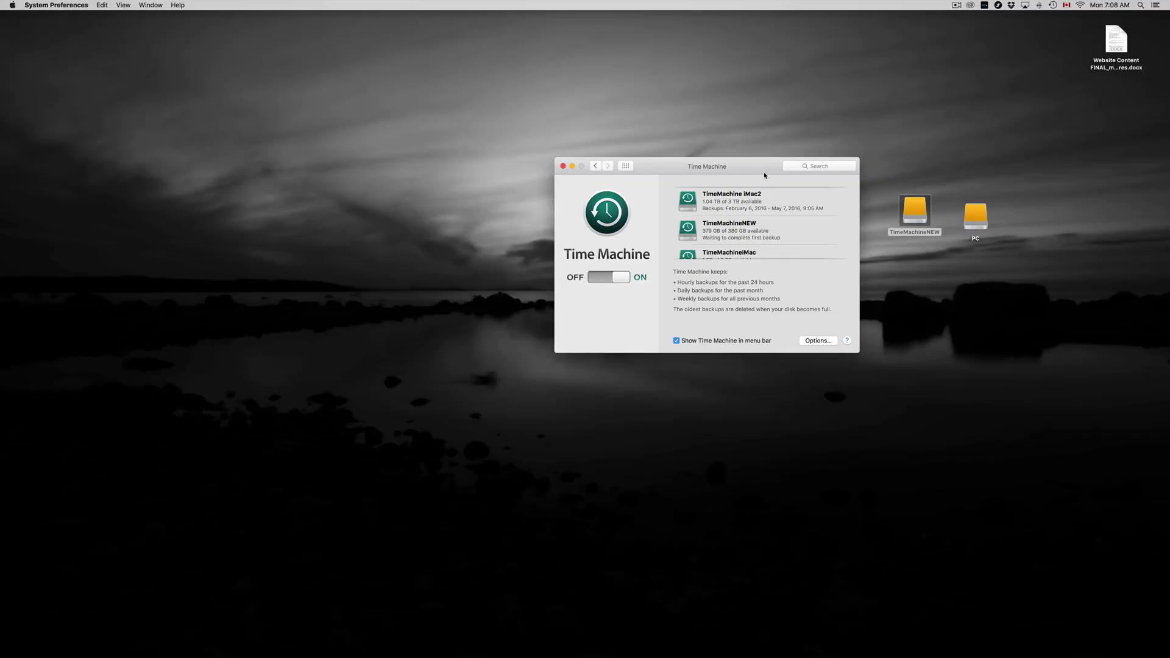
drag(769, 169, 761, 194)
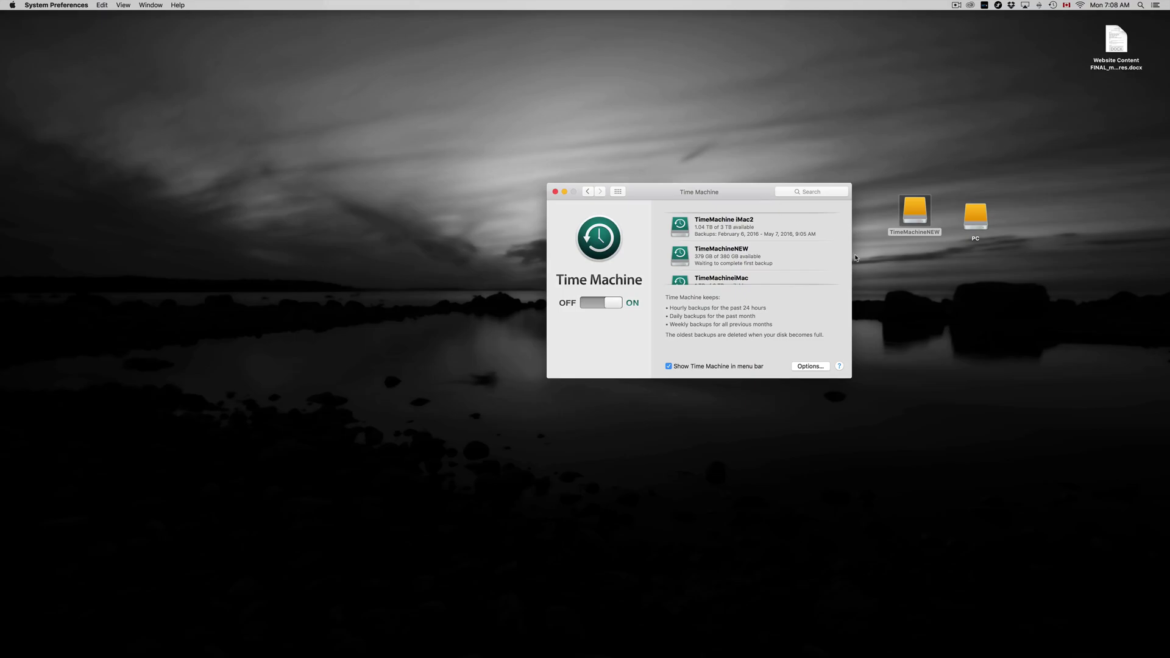
Open the PC and TimeMachineNEW drives to view their contents, and close both drive windows
click(945, 263)
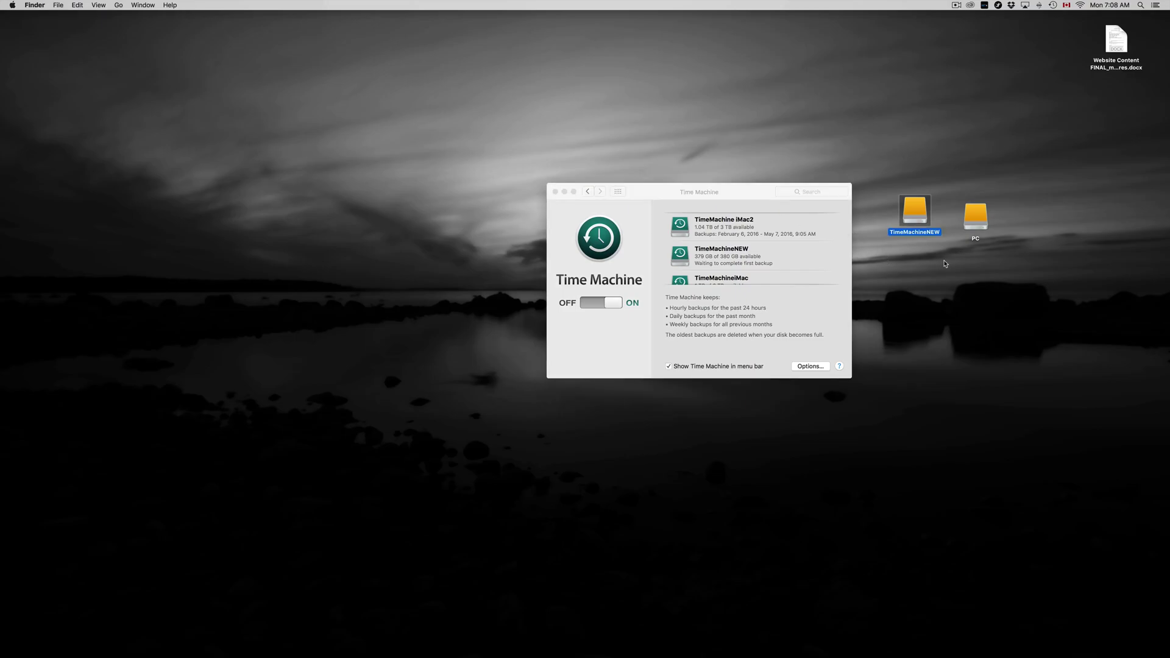
click(976, 223)
double_click(975, 223)
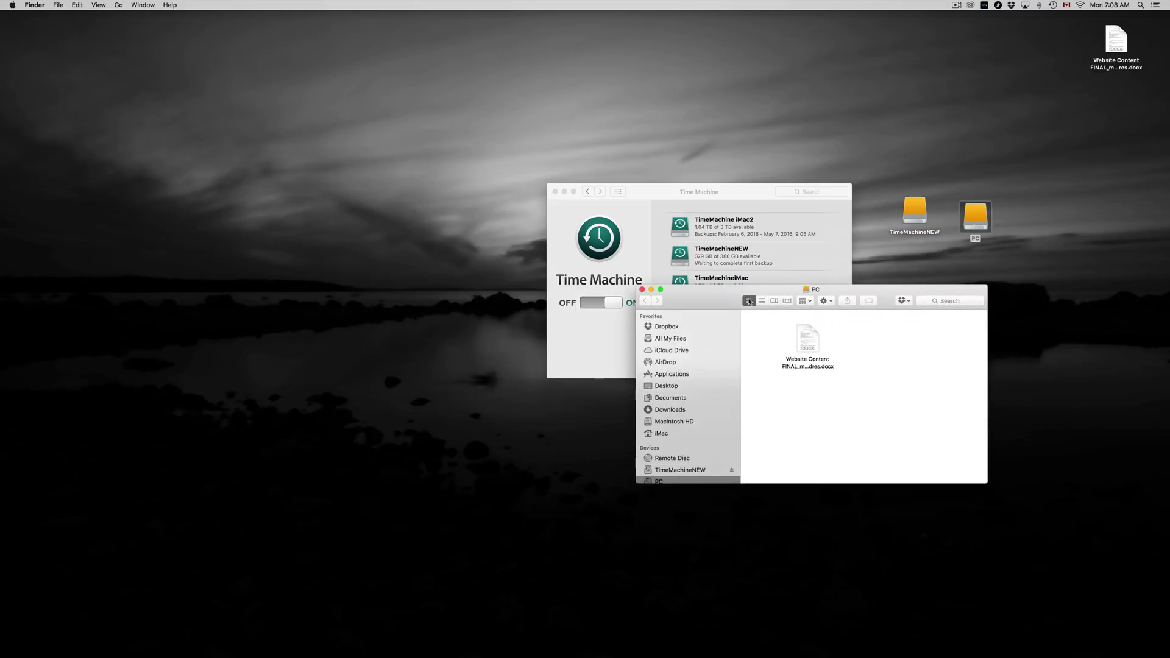
double_click(923, 207)
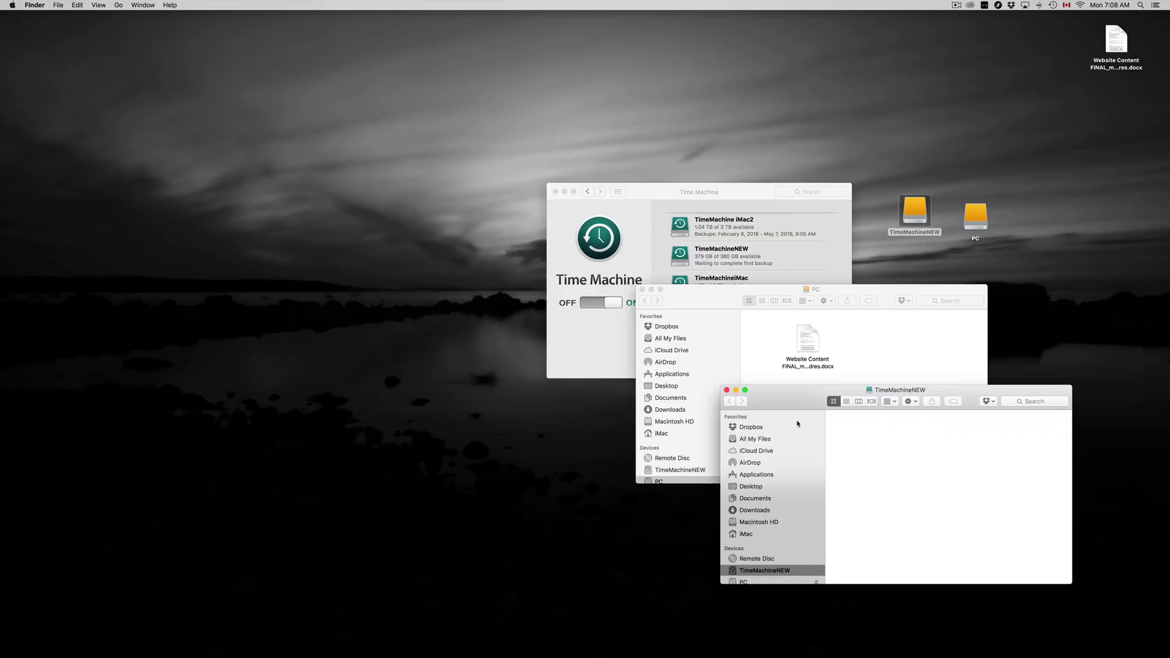
drag(801, 400, 833, 215)
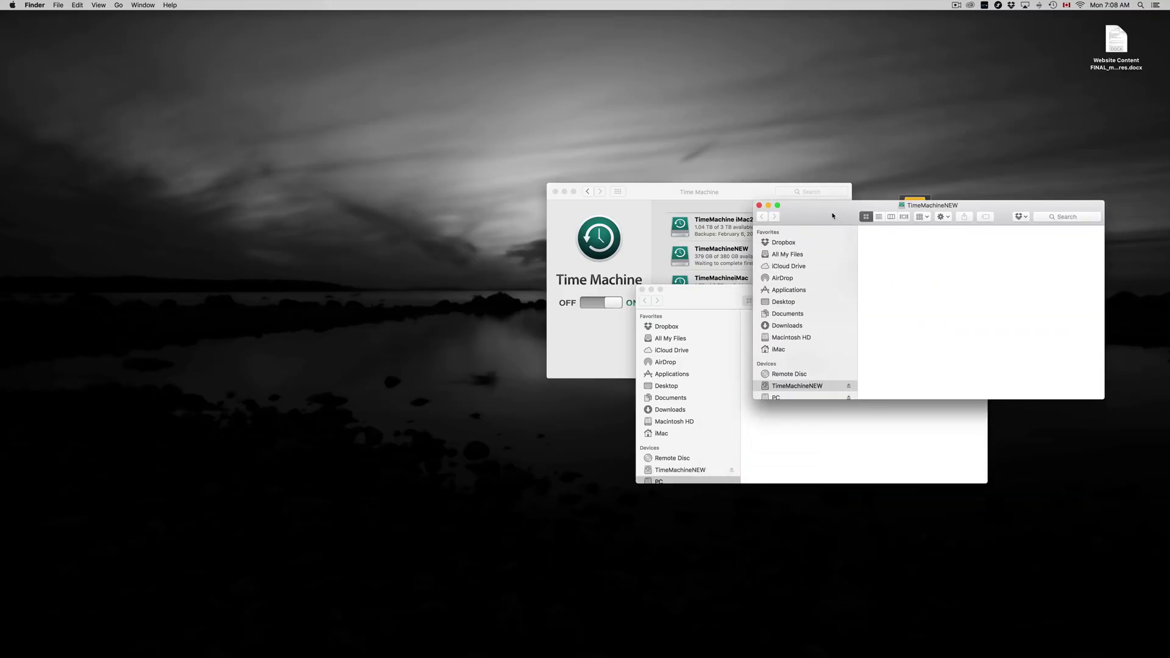
click(758, 206)
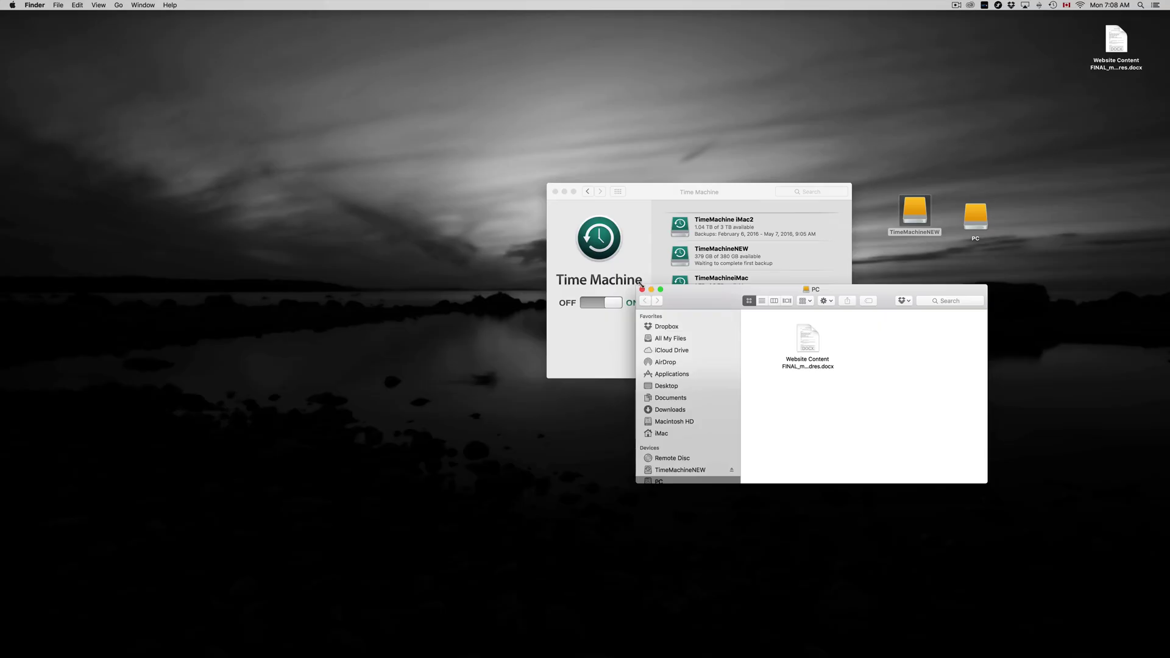
click(642, 290)
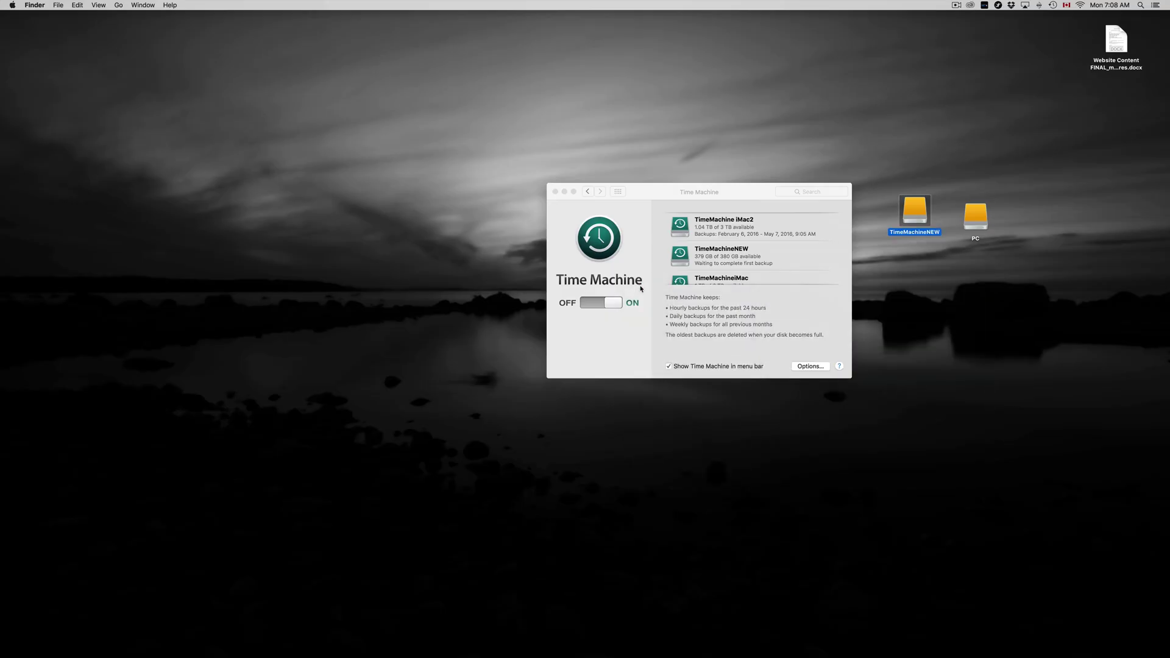
Return to the Time Machine settings and look through the backup disk list to its end
click(727, 197)
scroll(749, 243, down, 5)
scroll(756, 249, down, 1)
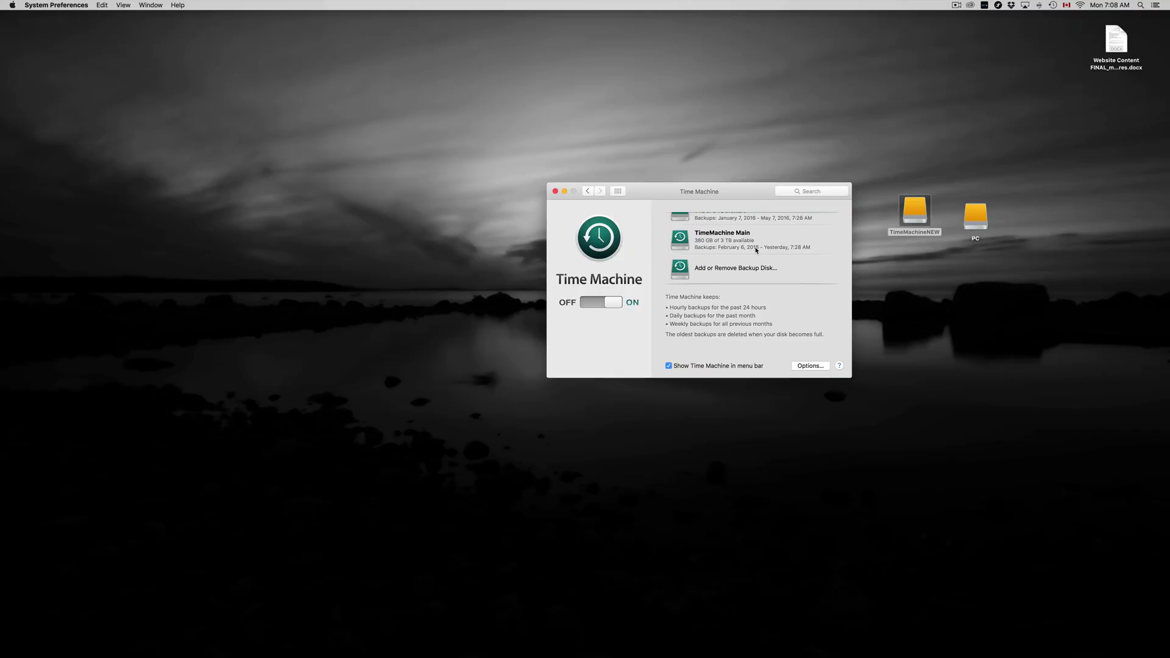